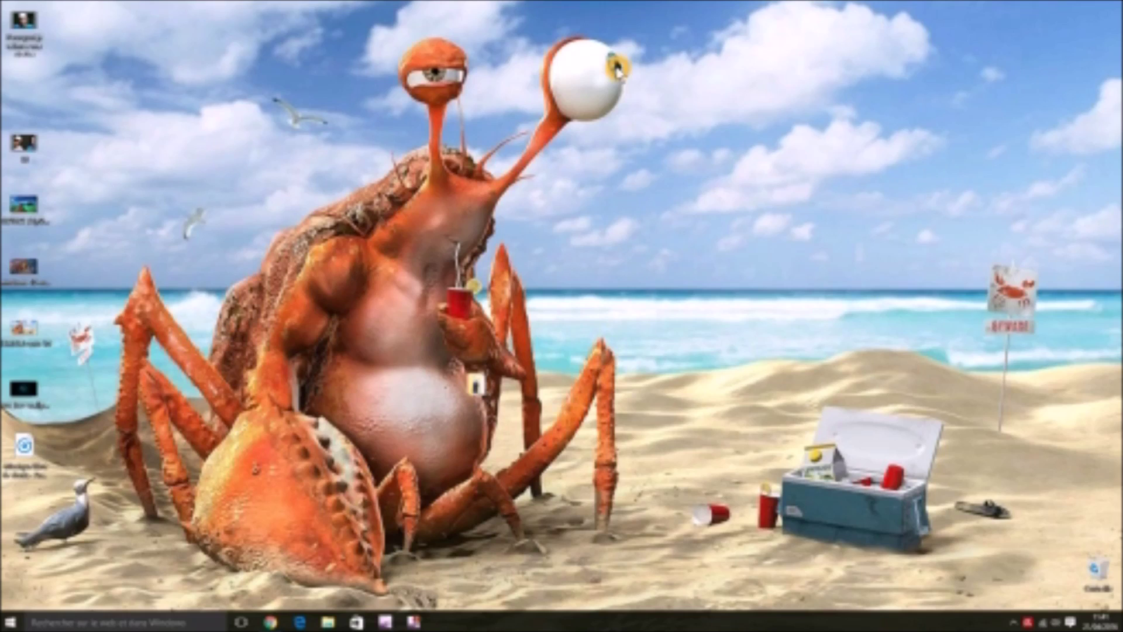
Search Windows for "movie" and pin the Movie Maker desktop app to the taskbar.
left_click(71, 623)
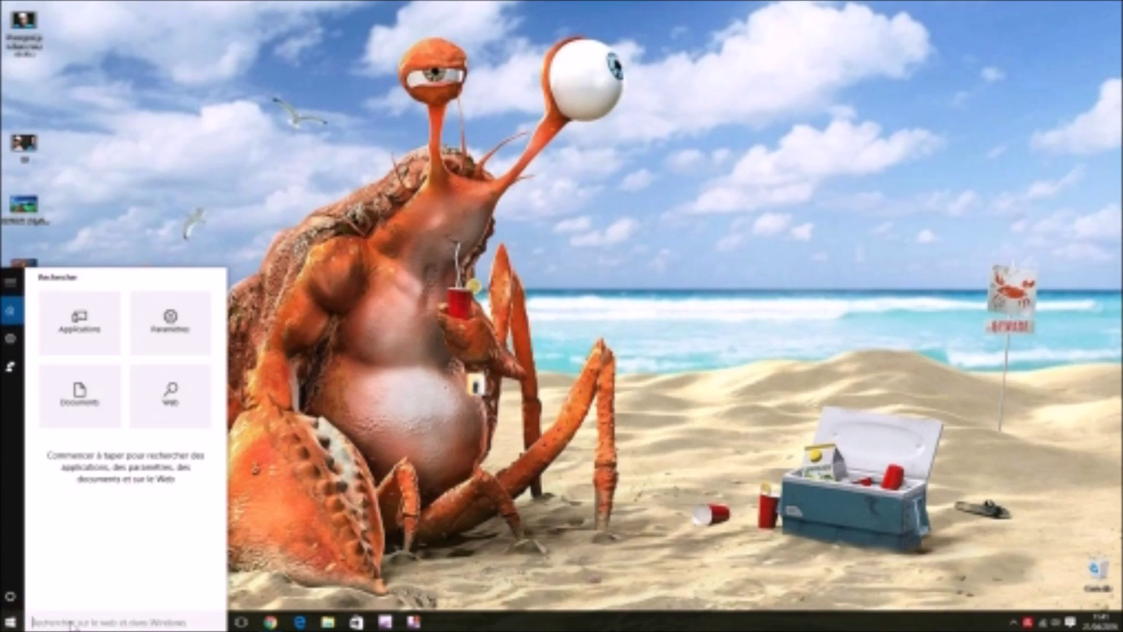
left_click(10, 621)
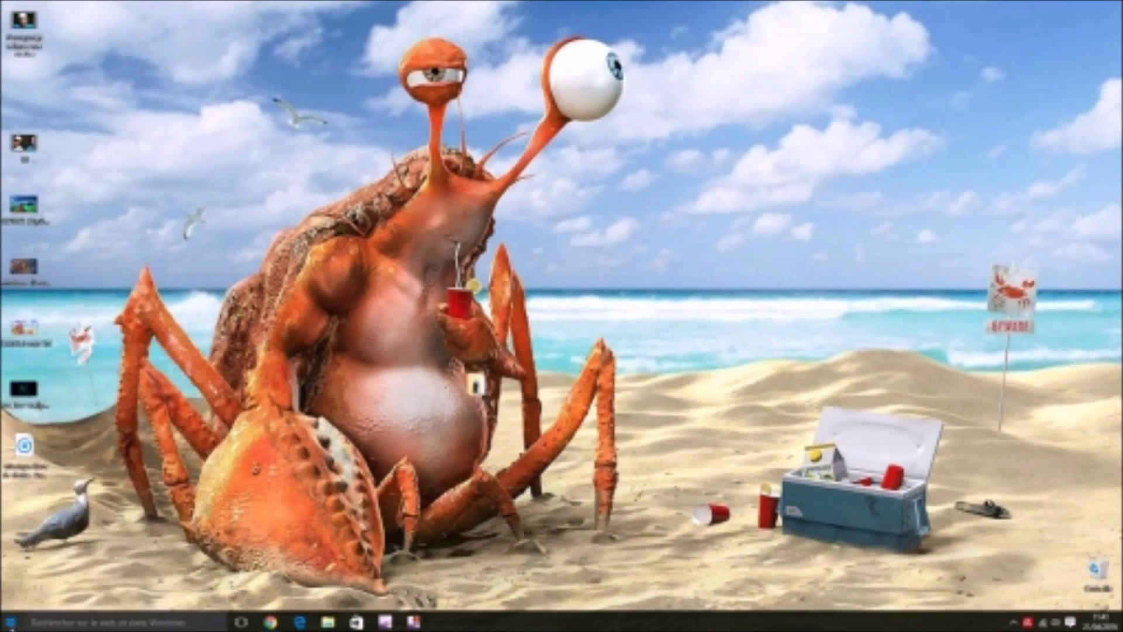
left_click(50, 622)
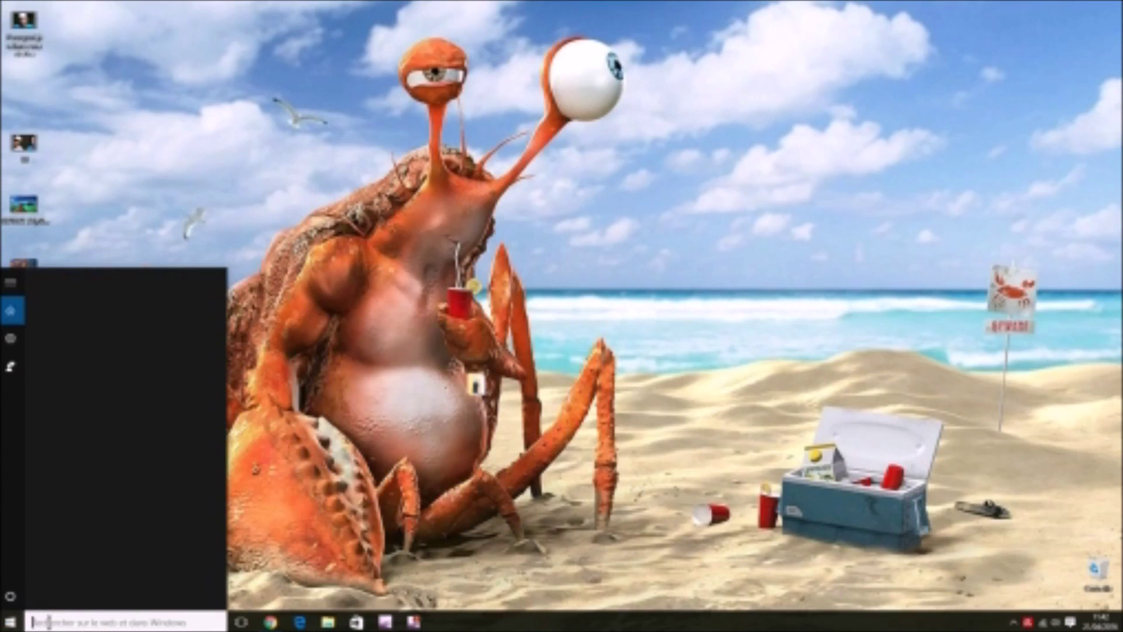
type("mov")
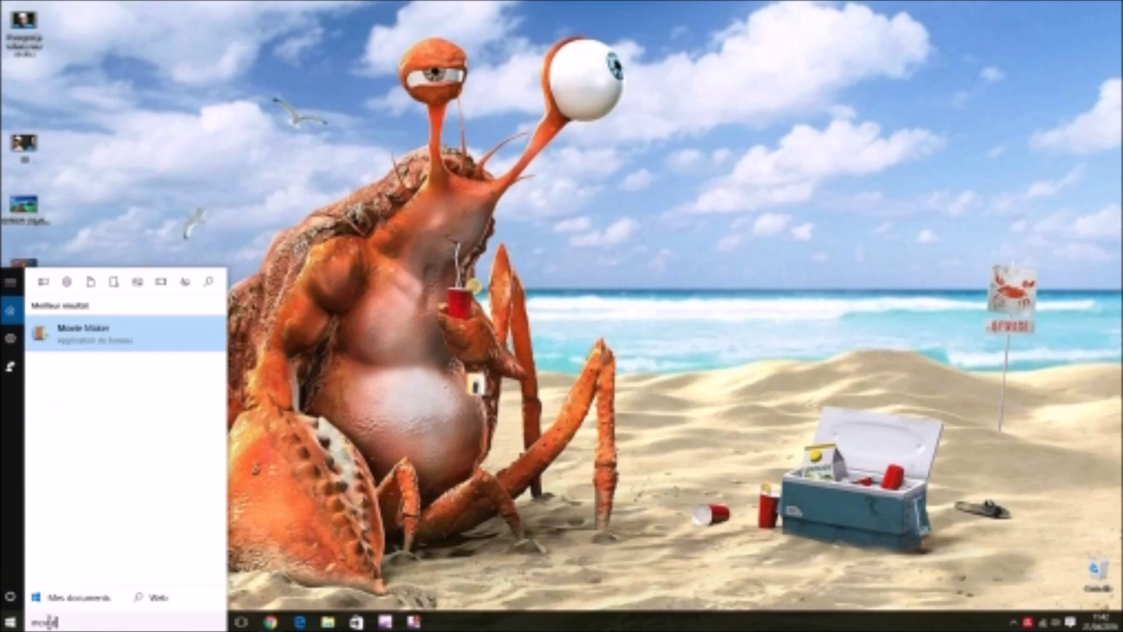
type("ie")
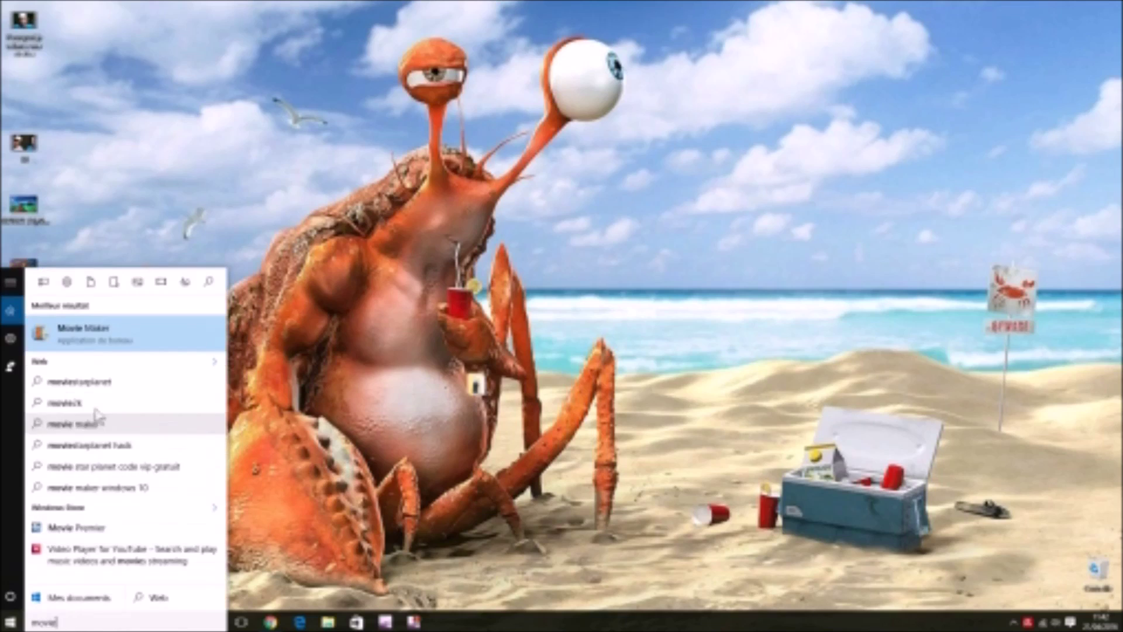
right_click(106, 332)
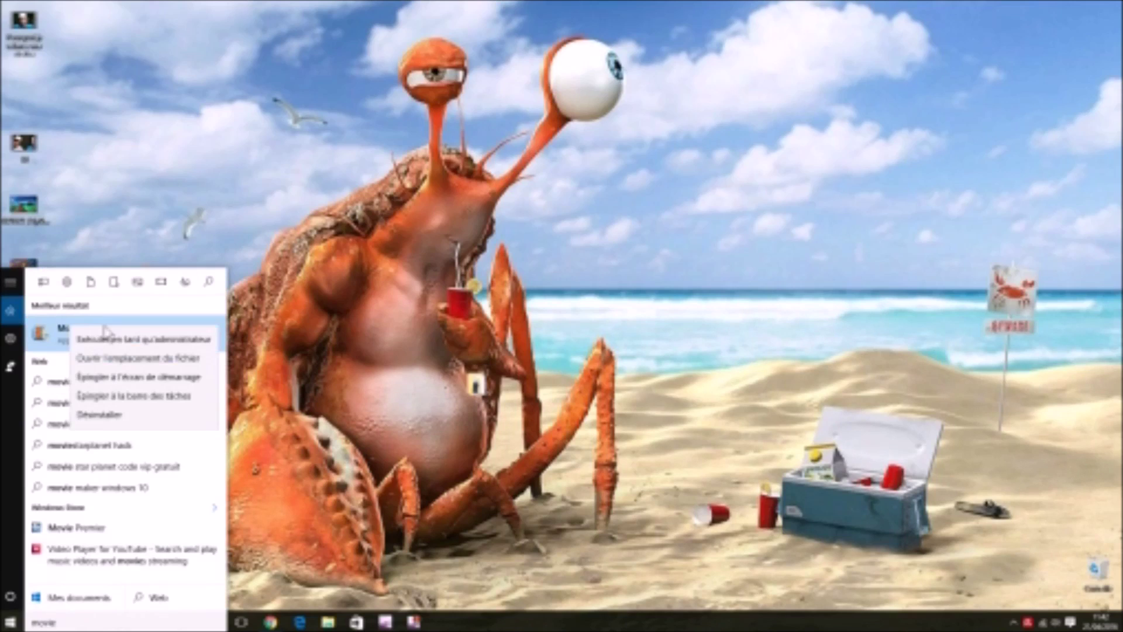
left_click(145, 397)
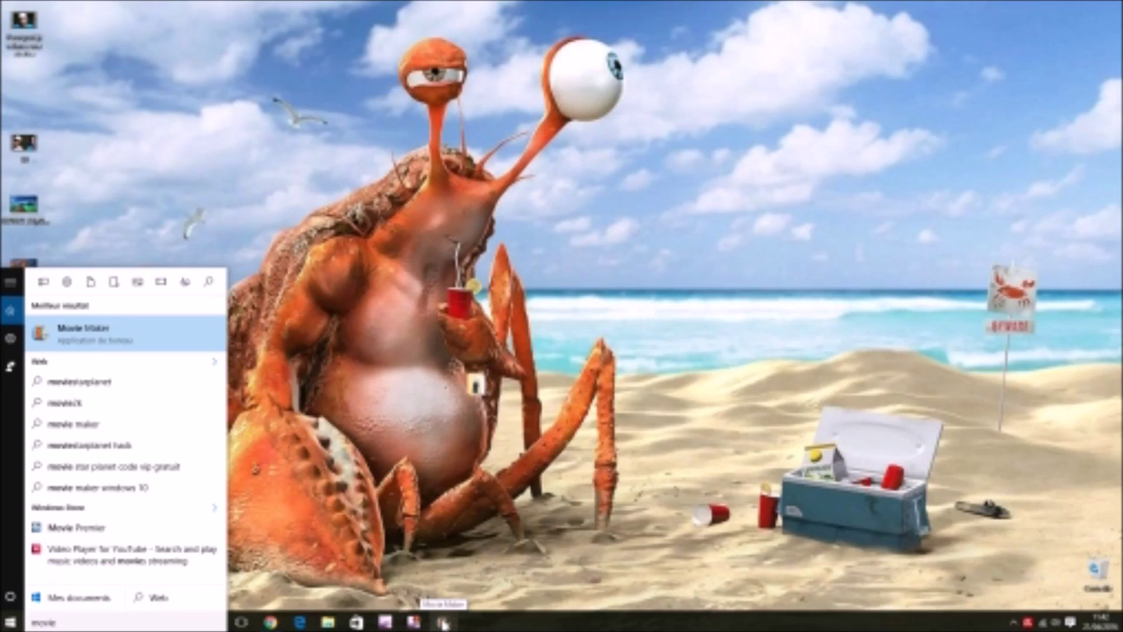
Launch Movie Maker and bring up its empty project.
left_click(444, 623)
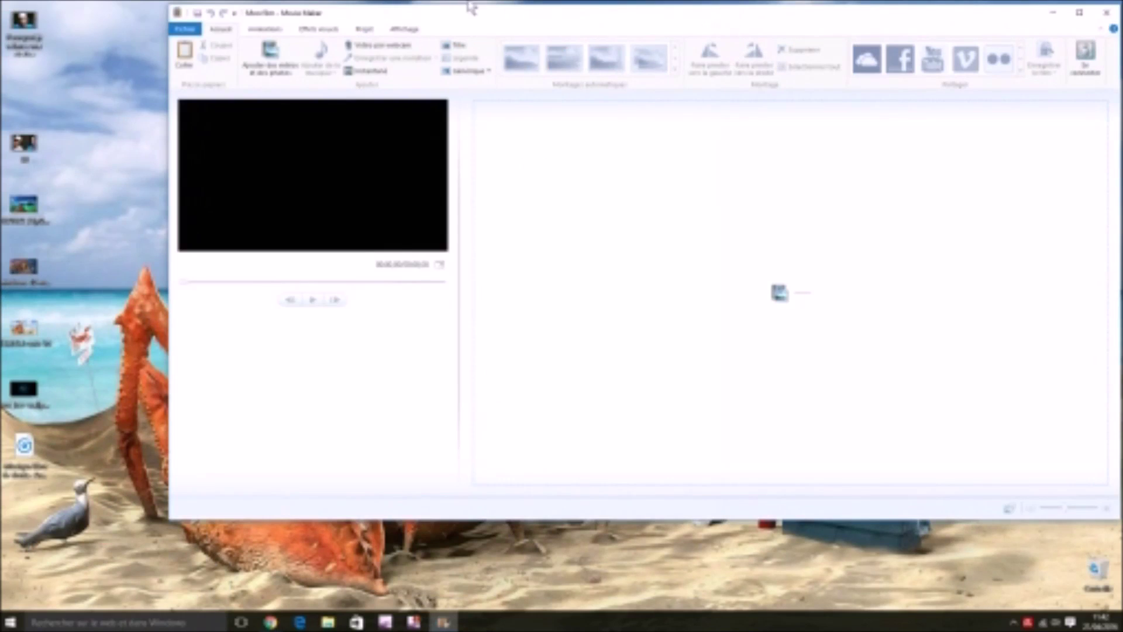
left_click(605, 14)
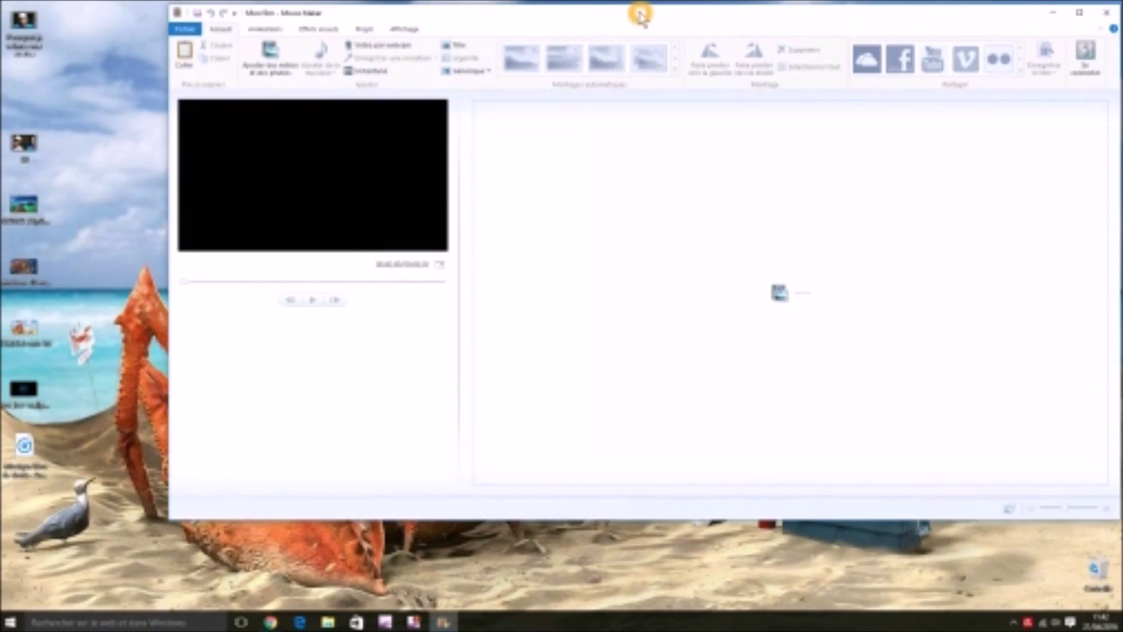
mouse_move(641, 15)
left_mouse_down()
mouse_move(629, 27)
mouse_move(639, 15)
left_mouse_up()
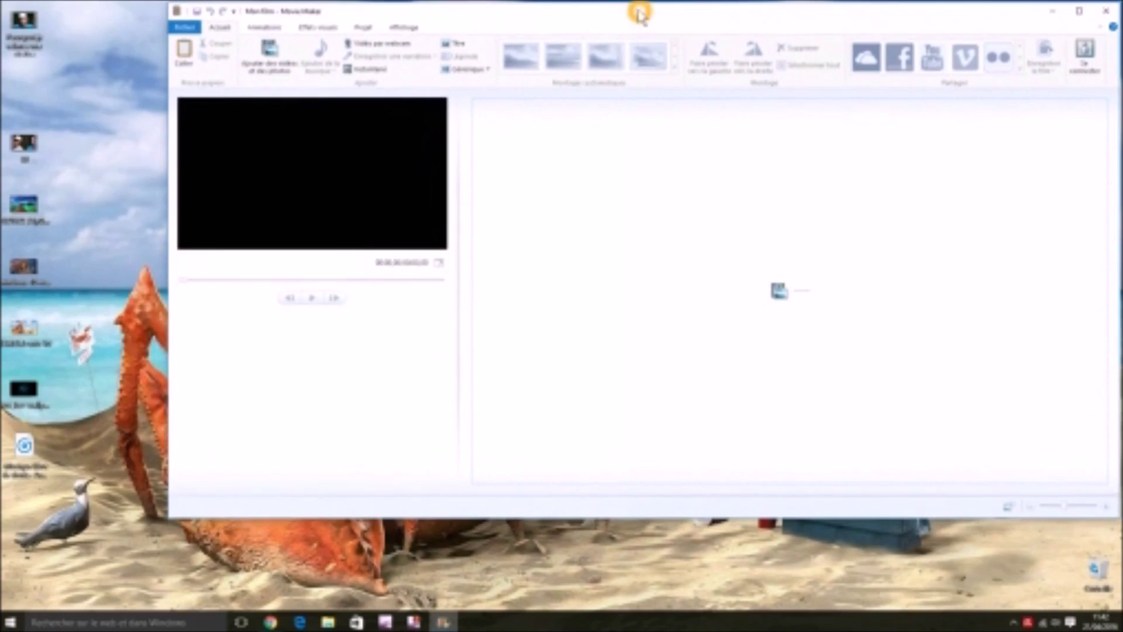
left_click(529, 123)
left_click(613, 256)
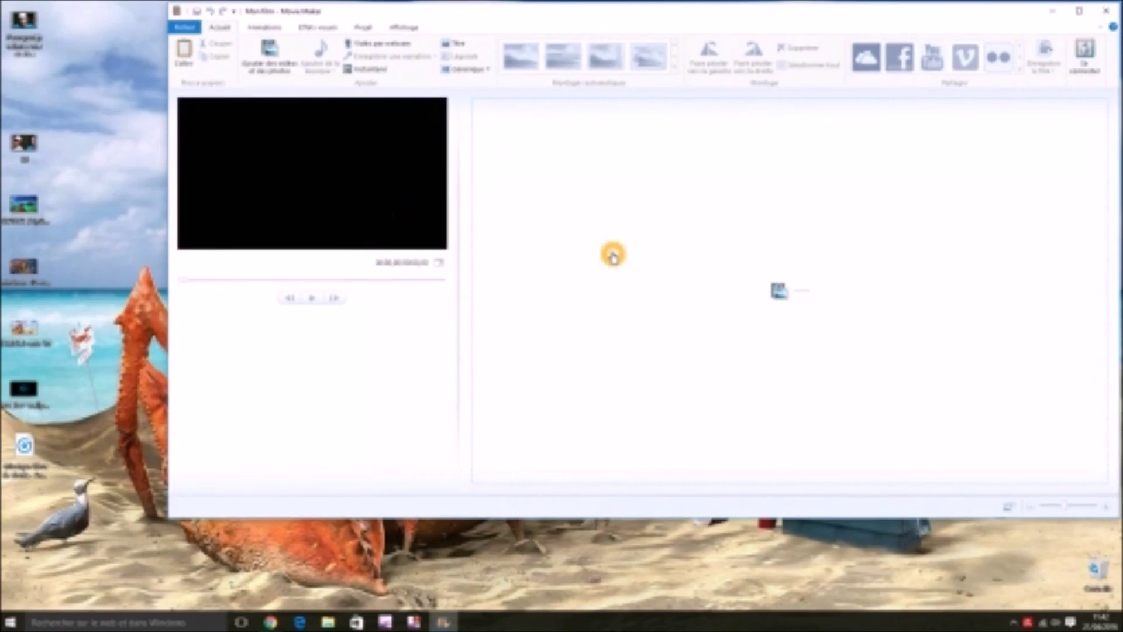
left_click(282, 56)
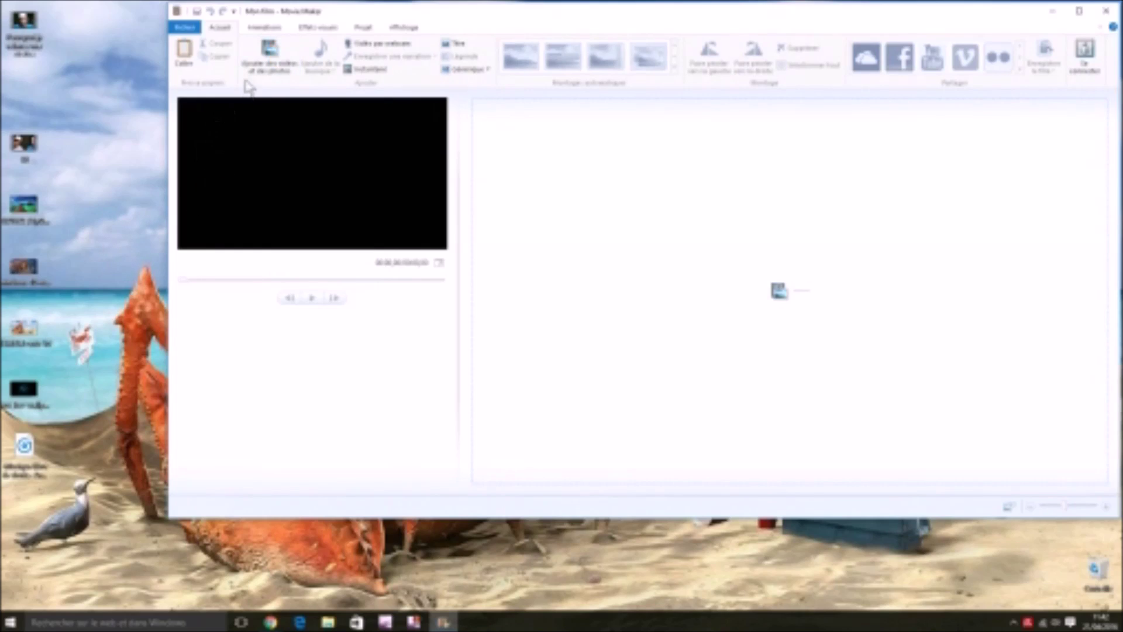
left_click(271, 63)
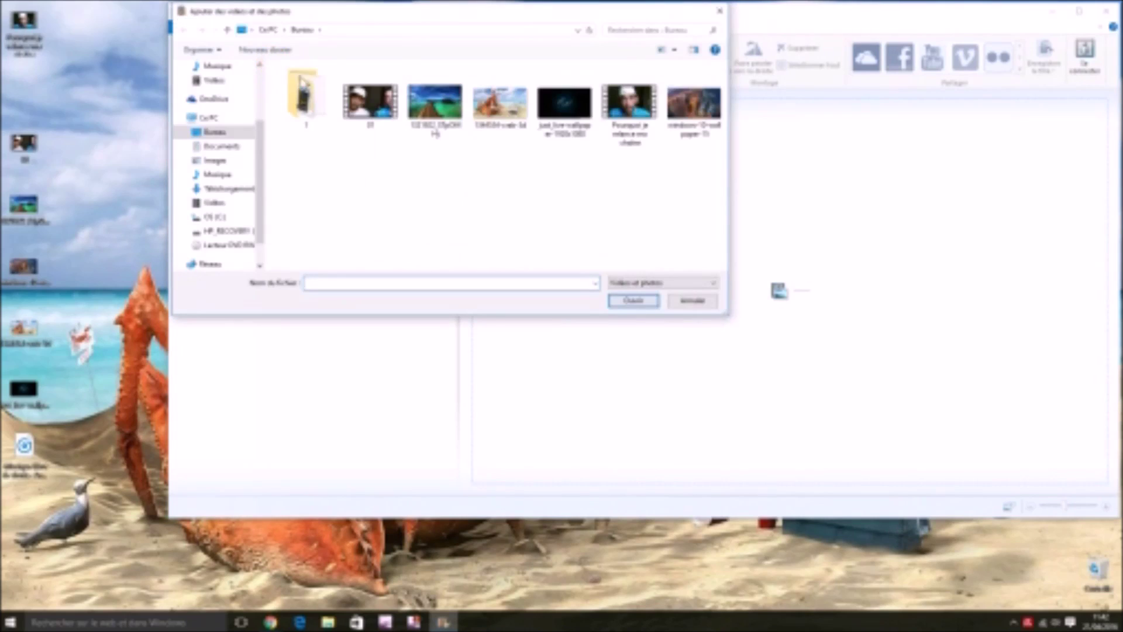
left_click(426, 119)
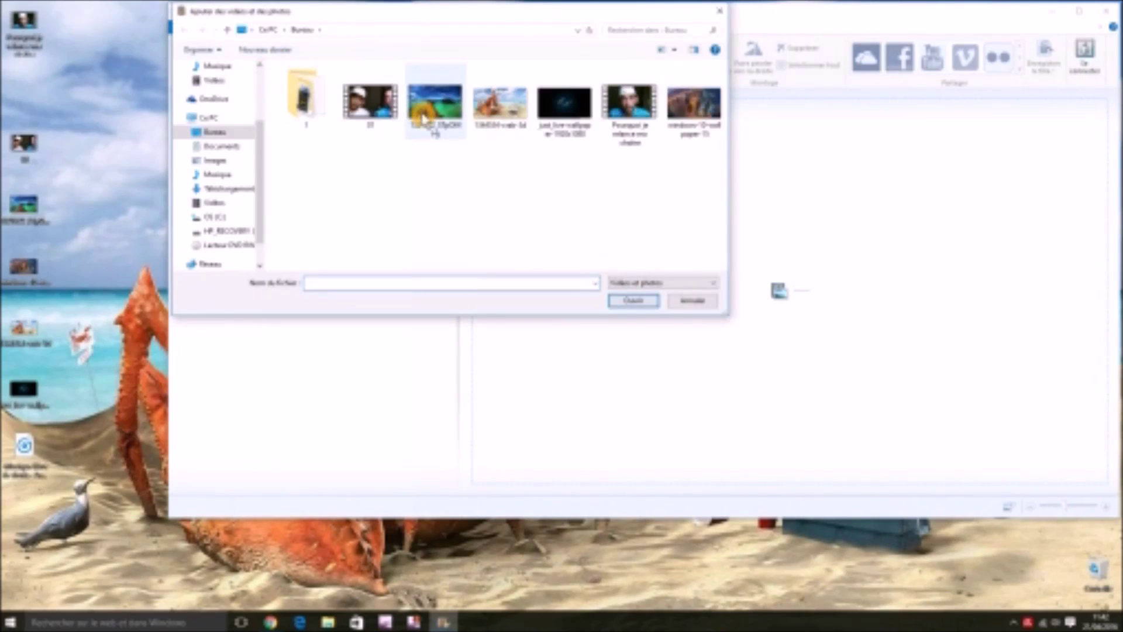
left_click(510, 187)
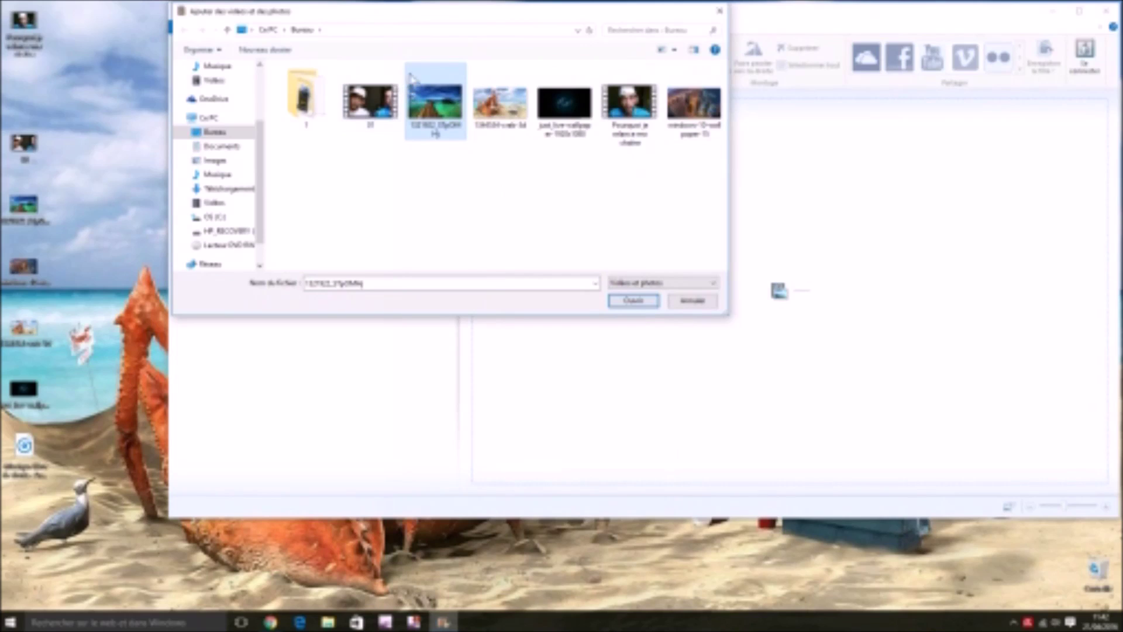
mouse_move(404, 75)
left_mouse_down()
mouse_move(590, 146)
mouse_move(703, 162)
mouse_move(681, 215)
left_mouse_up()
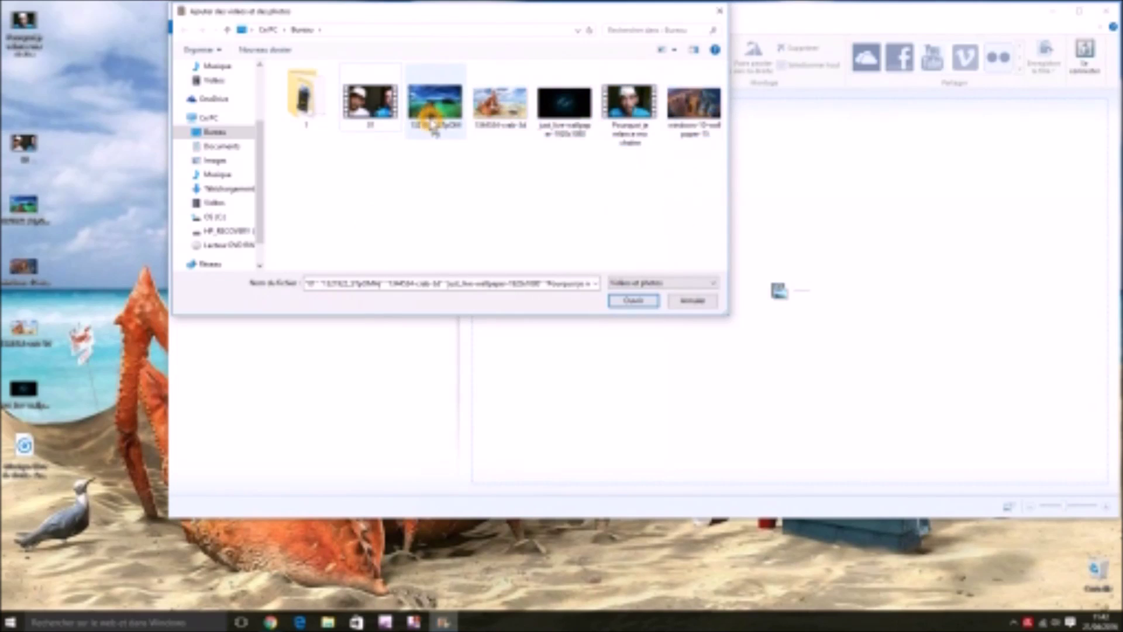
left_click(442, 124)
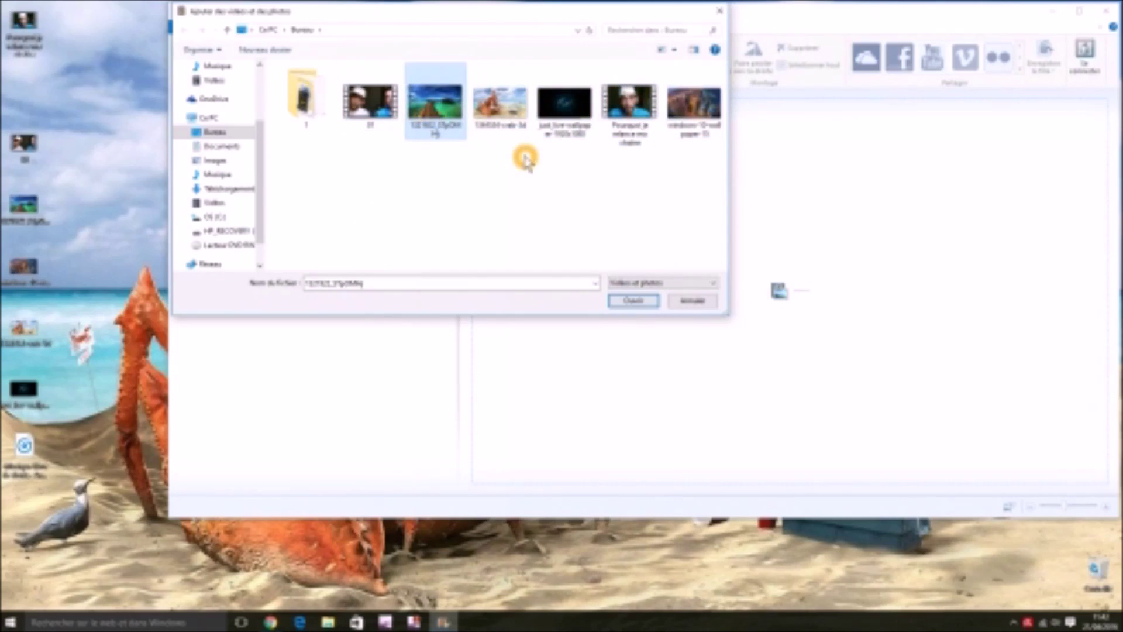
key("ctrl+a")
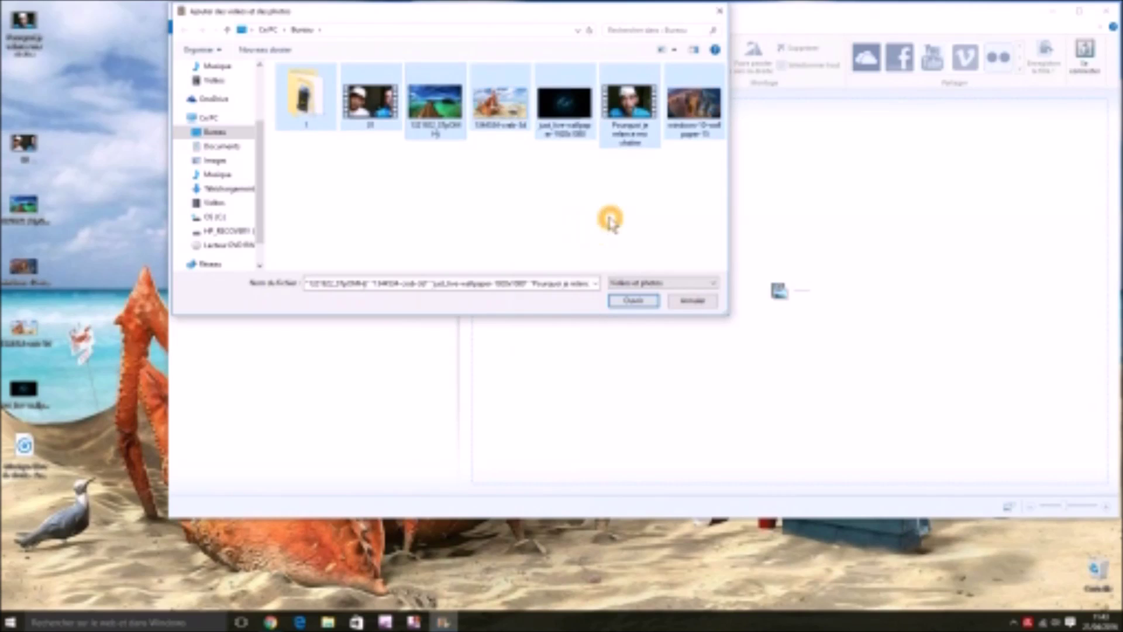
left_click(692, 300)
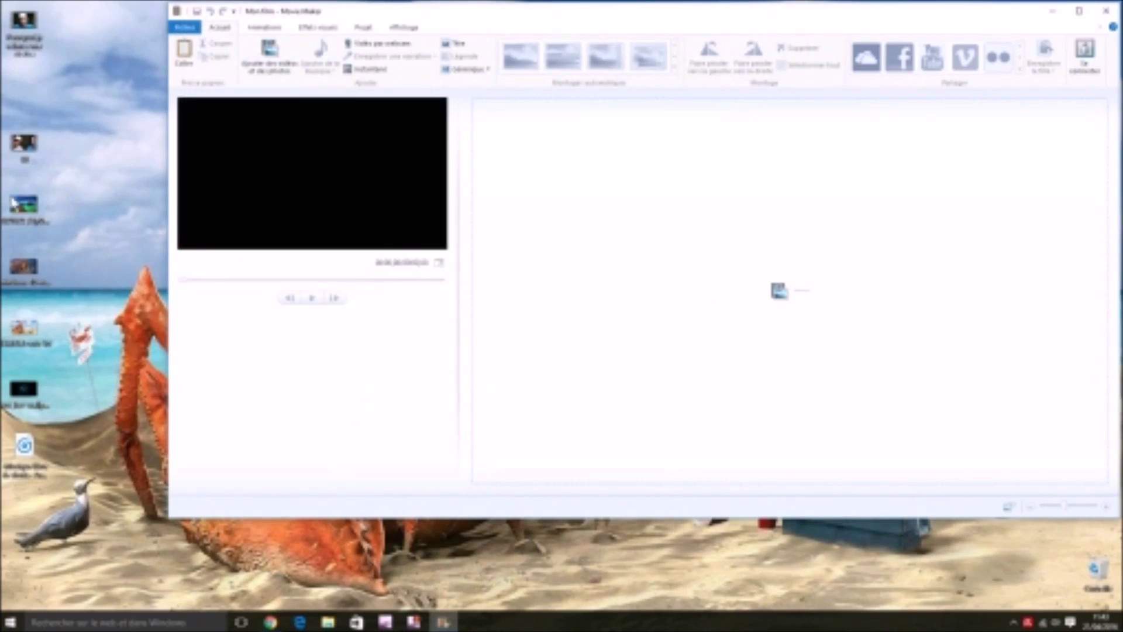
Add the four wallpaper images from the desktop to the storyboard and preview them individually.
left_click_drag(6, 180, 57, 416)
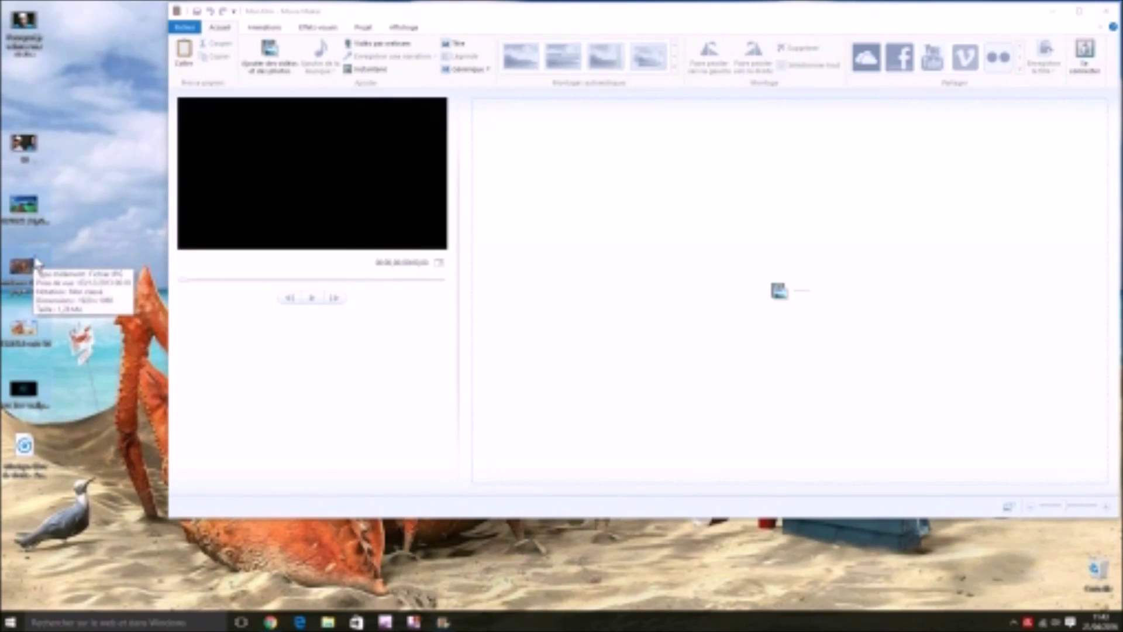
left_click_drag(35, 258, 757, 226)
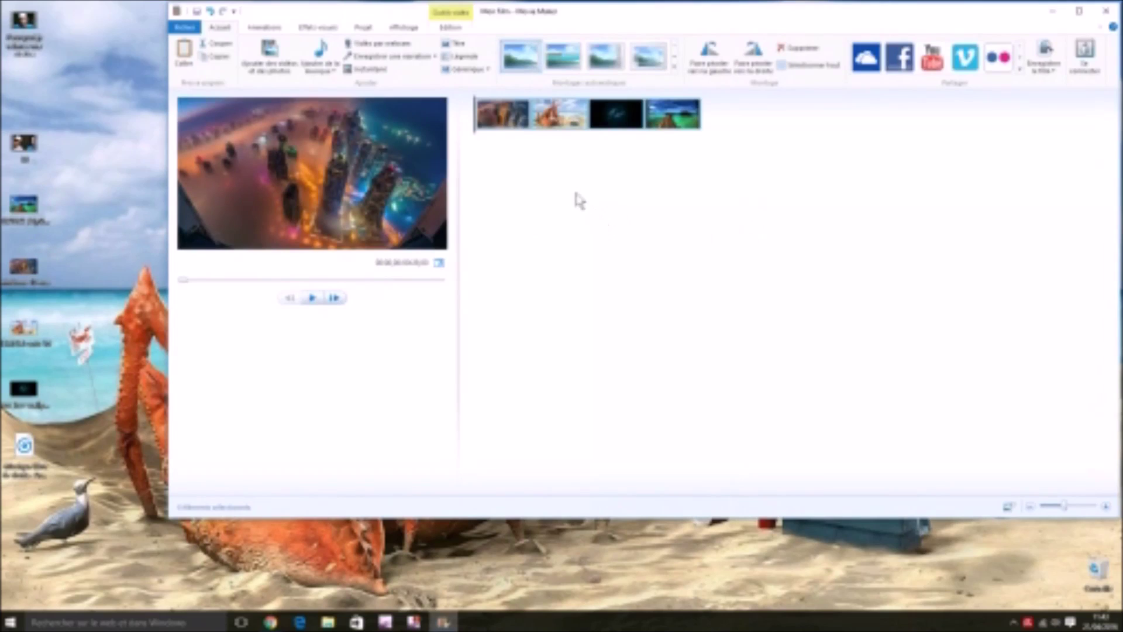
left_click(554, 124)
left_click(608, 122)
left_click(666, 117)
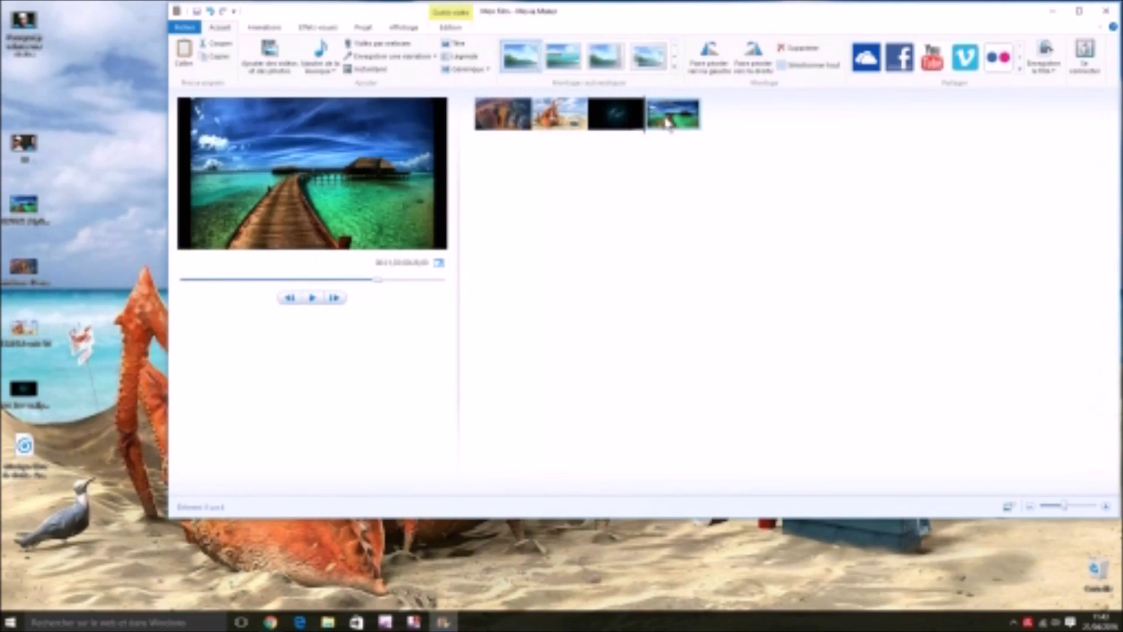
Set the display duration of the crab beach photo to 5.00 seconds.
left_click(560, 118)
left_click(455, 28)
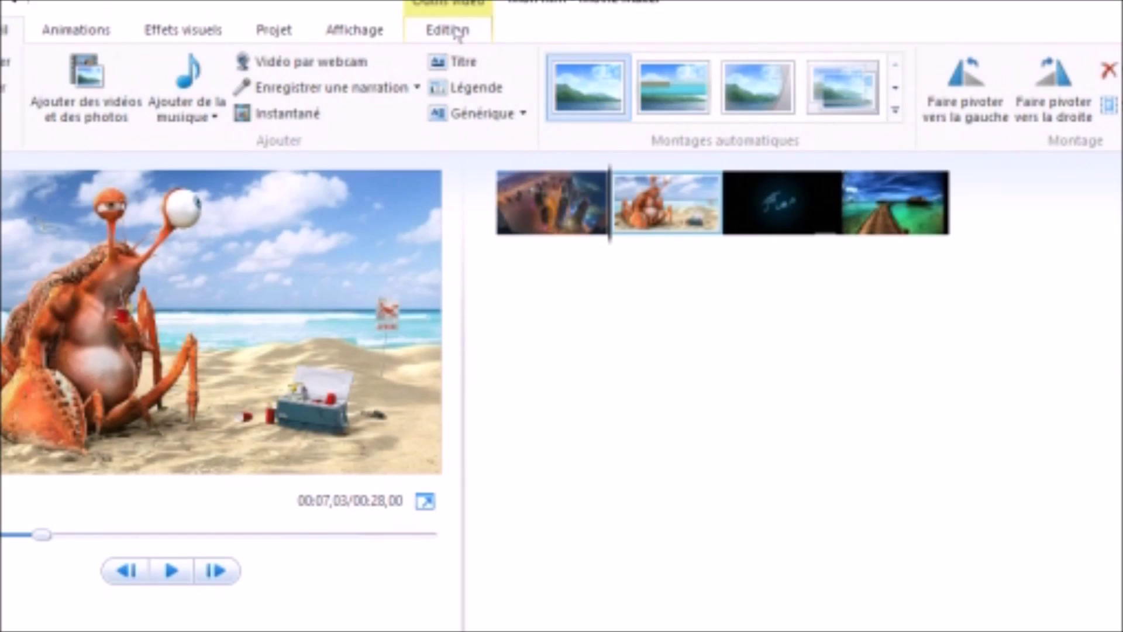
left_click(459, 32)
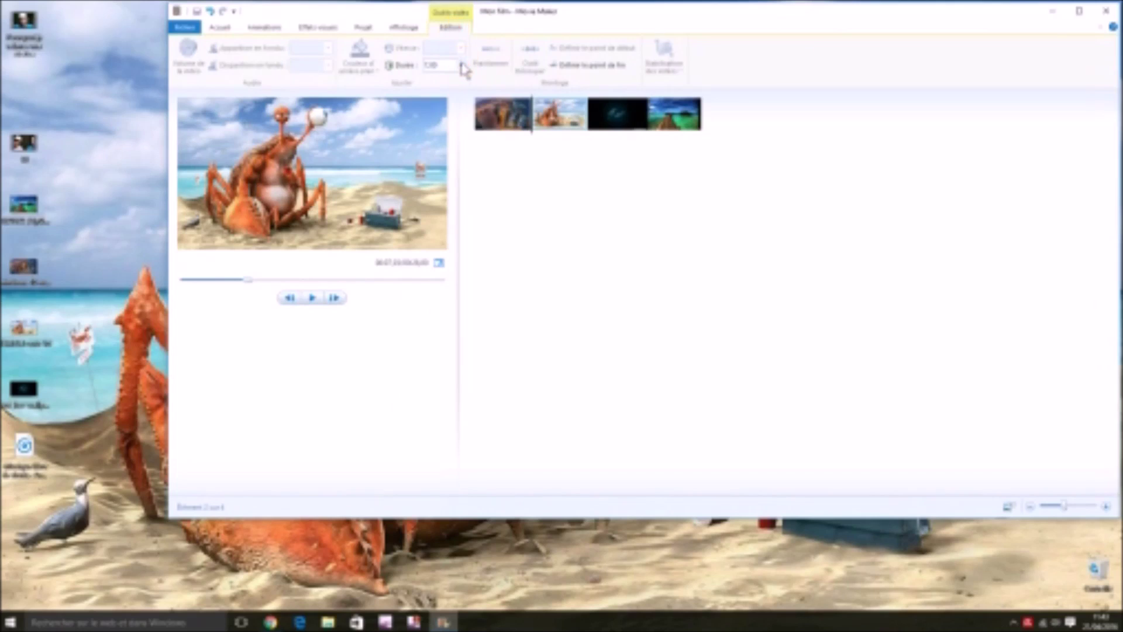
left_click(461, 66)
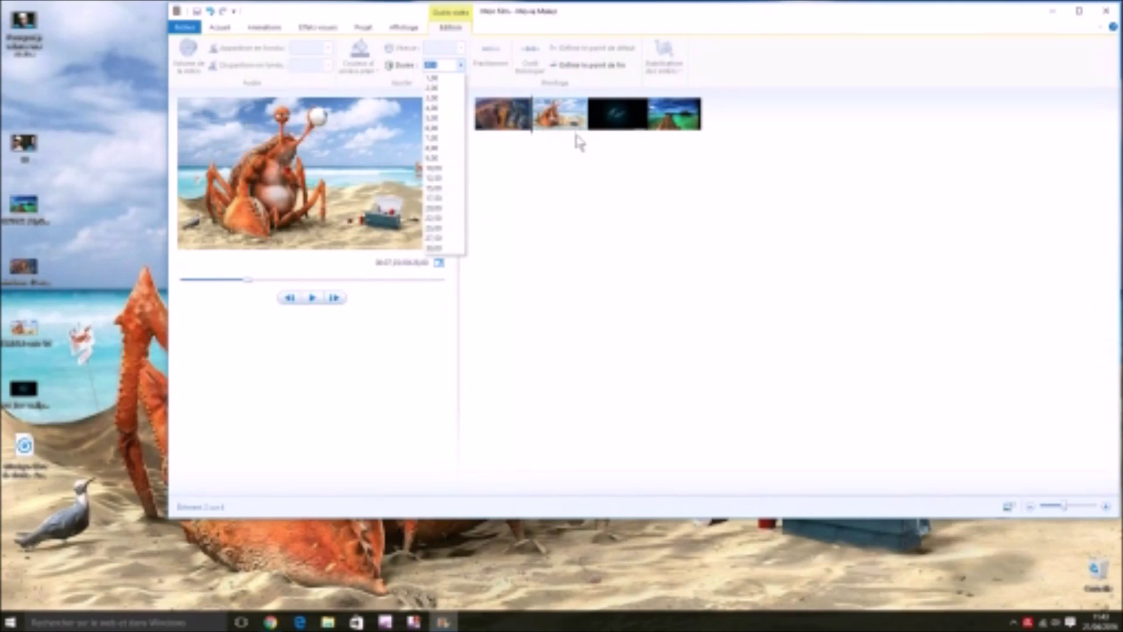
left_click(443, 119)
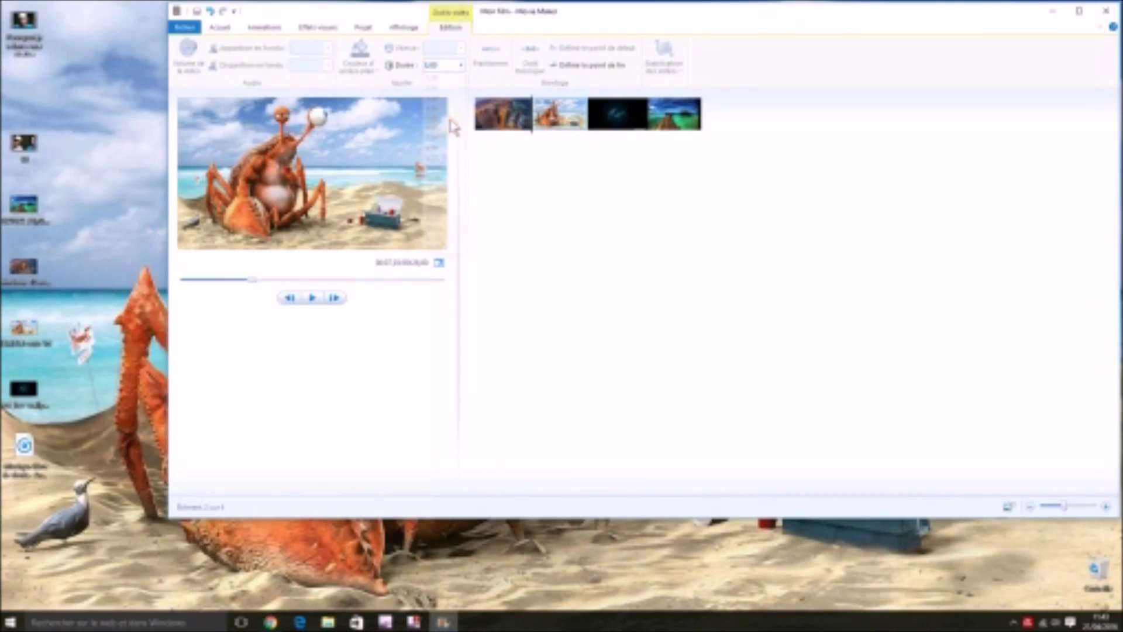
Set the duration of the black "Just Live" image to 15.00 seconds and the wooden pier photo to 3.00 seconds.
left_click(457, 63)
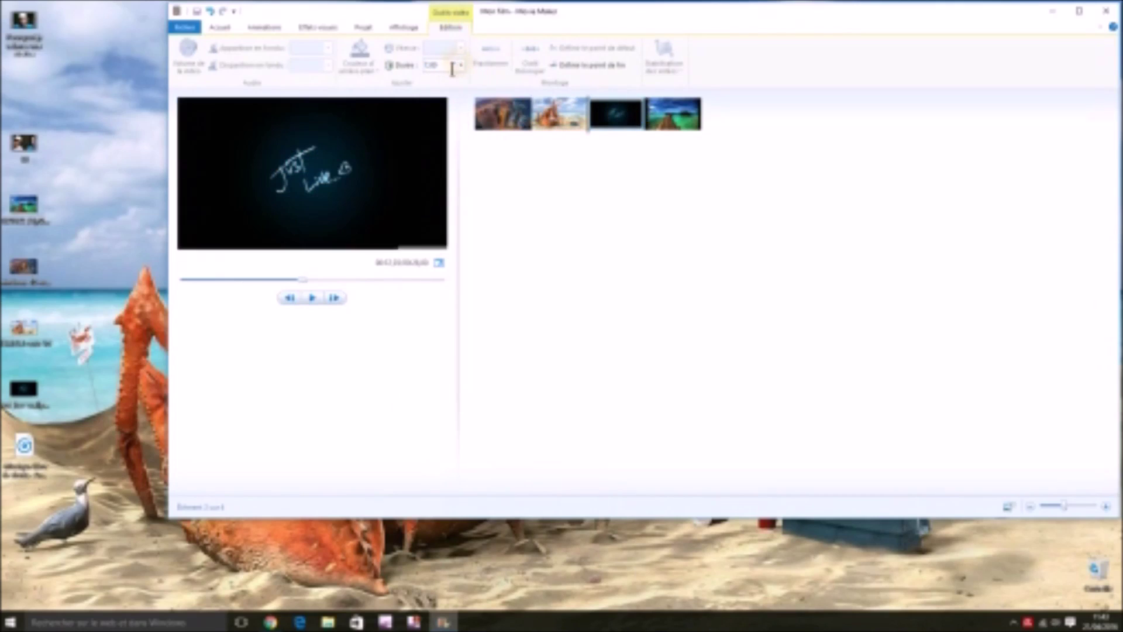
left_click(461, 65)
left_click(437, 184)
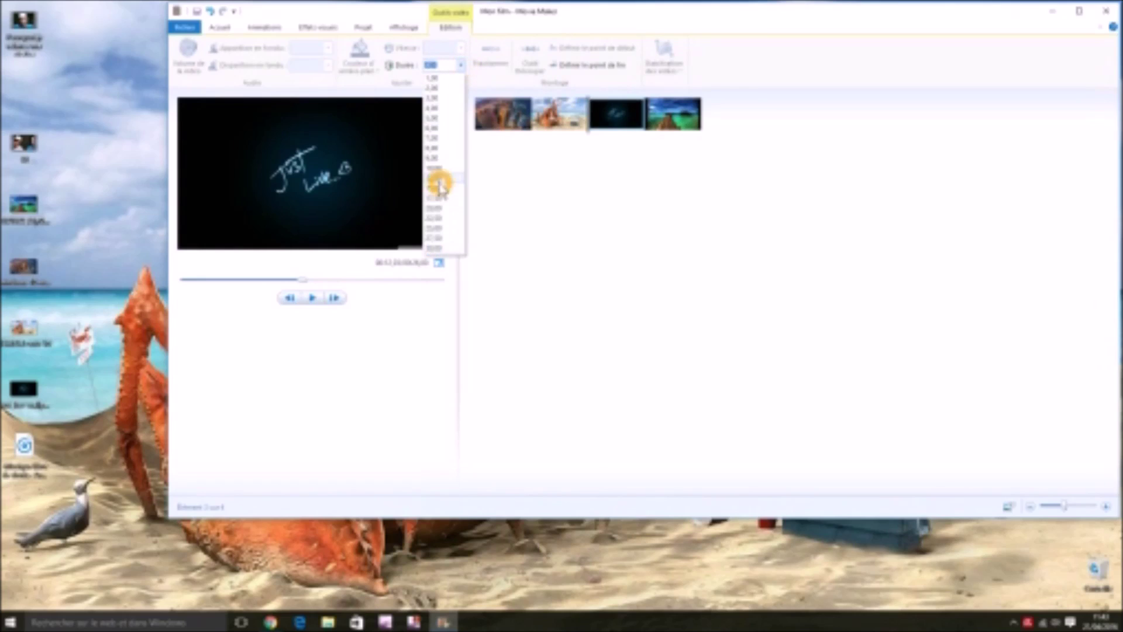
left_click(462, 65)
left_click(444, 93)
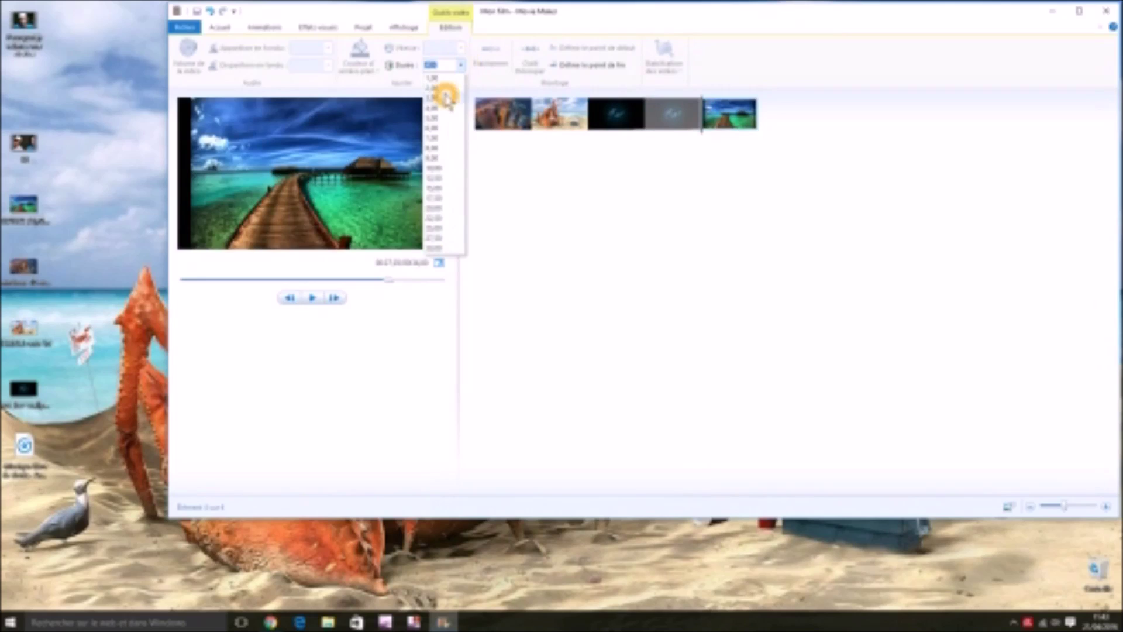
Apply the colour-cycling hue effect from the motion and fades effects to the city skyline photo.
left_click(496, 120)
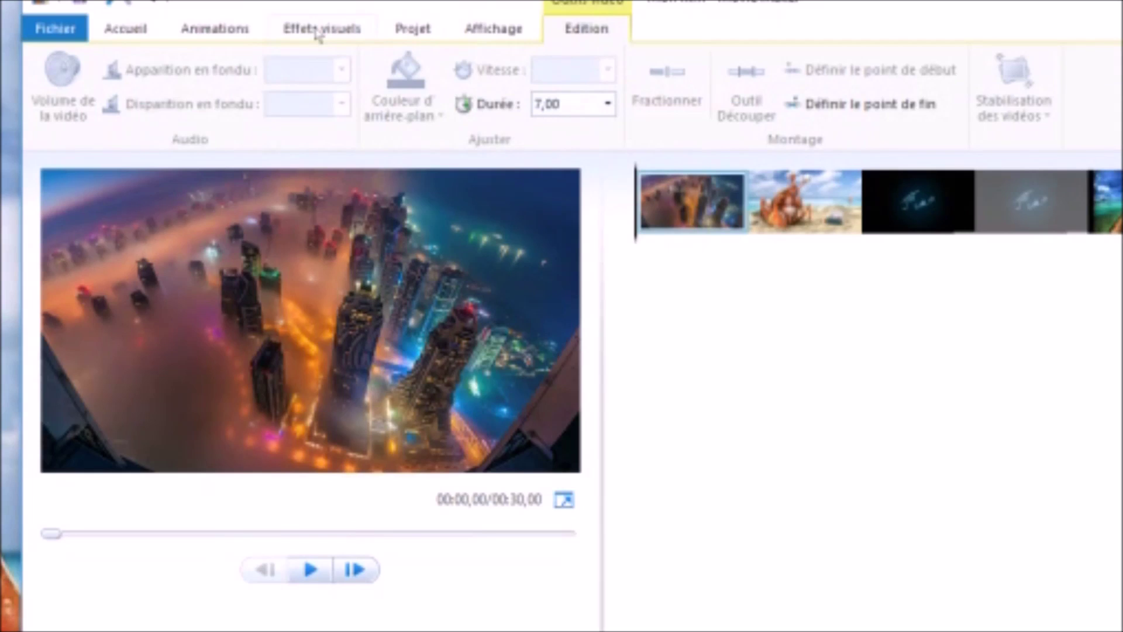
left_click(320, 29)
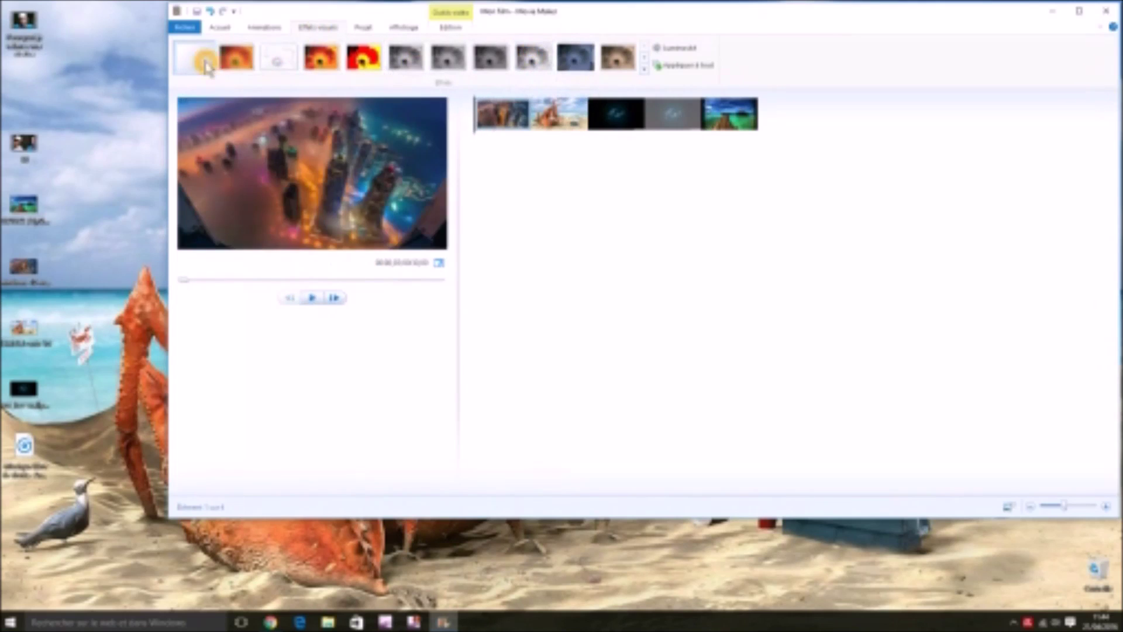
left_click(645, 71)
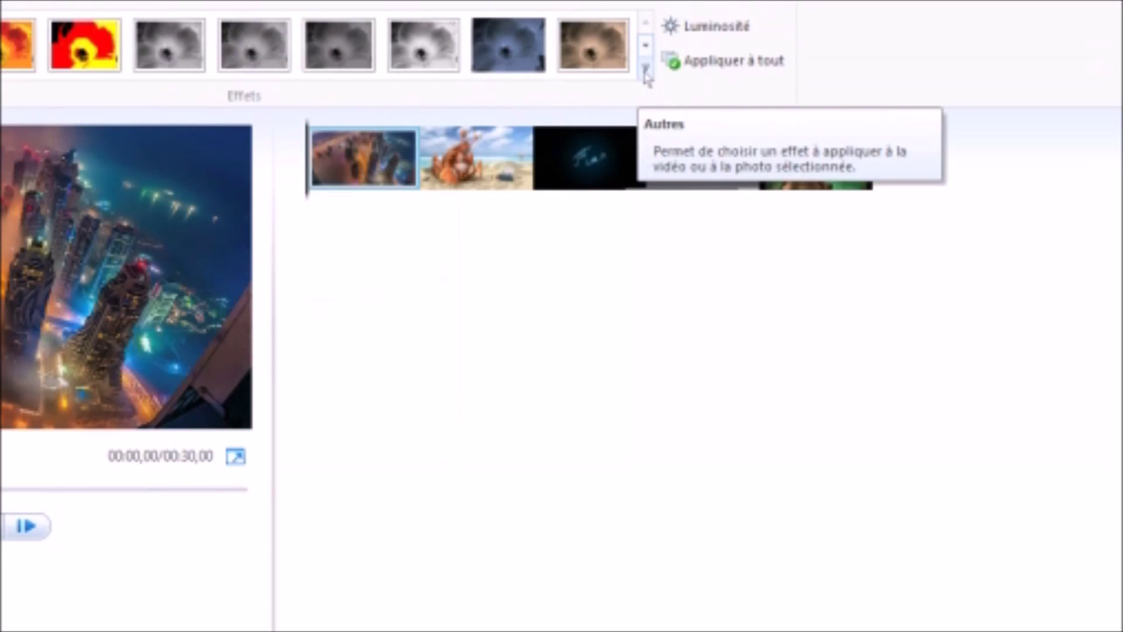
left_click(644, 72)
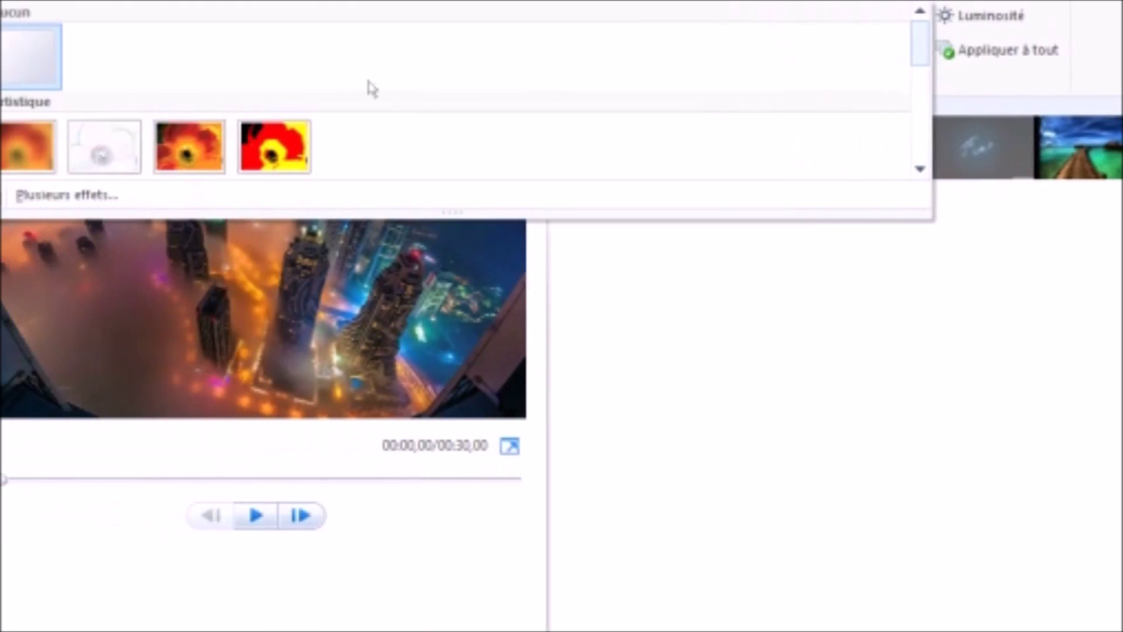
scroll(298, 85, "down", 3)
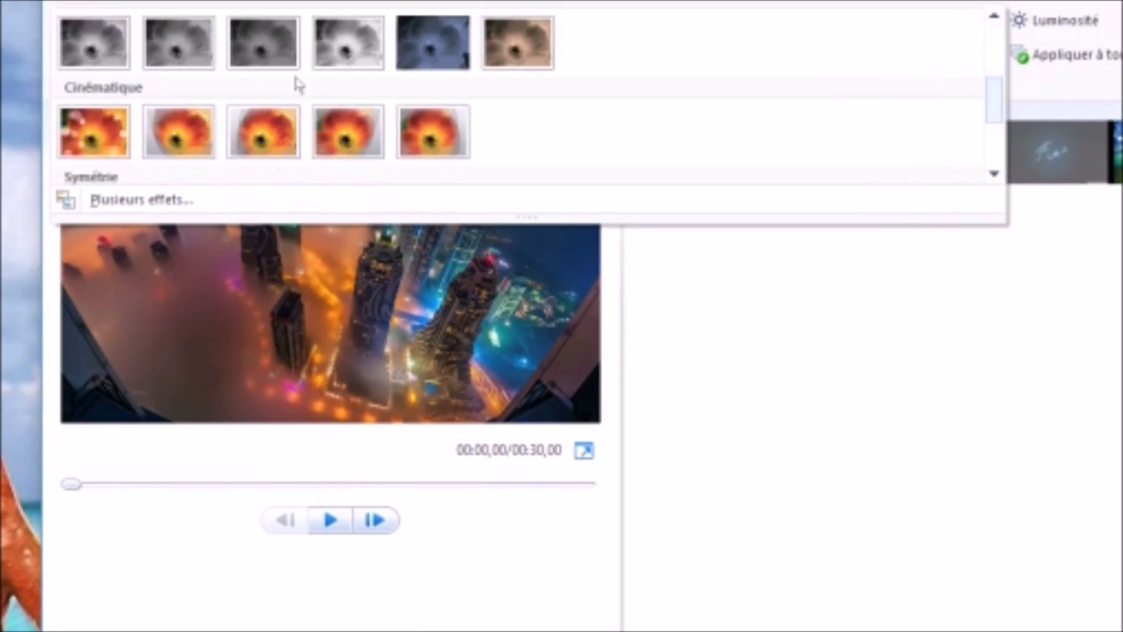
scroll(298, 85, "down", 2)
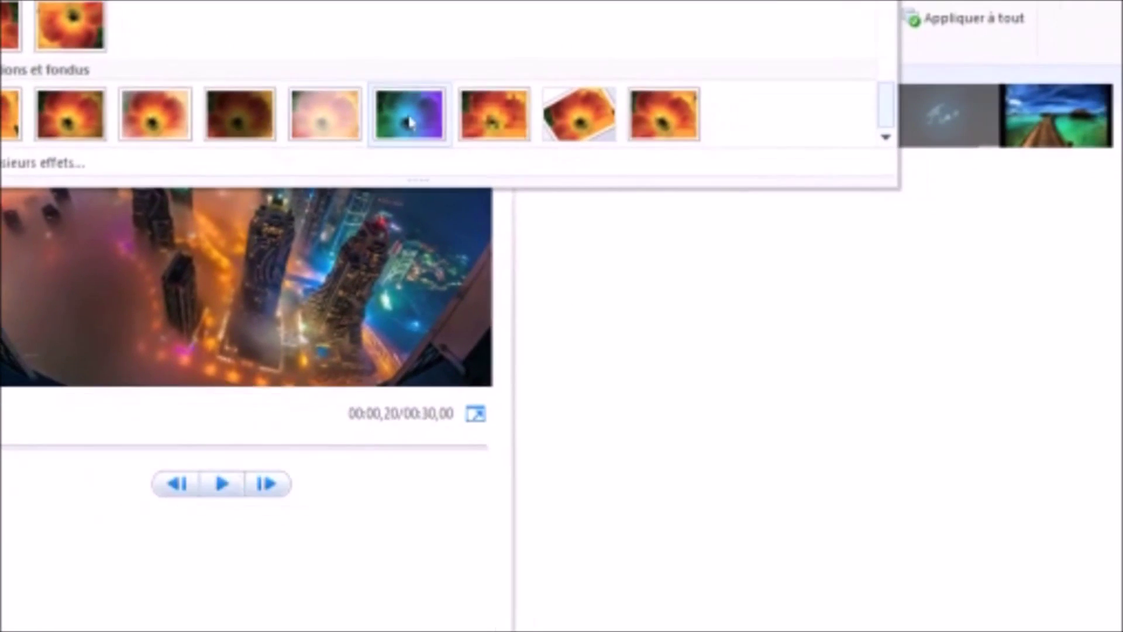
left_click(520, 157)
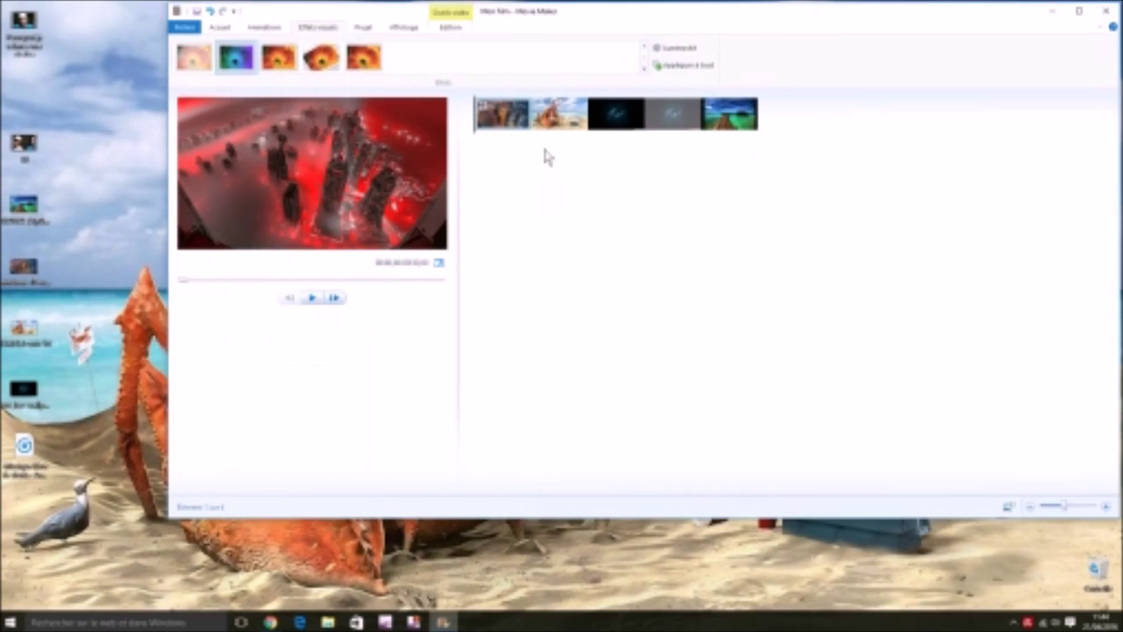
Apply the sepia visual effect to the wooden pier photo at the end of the storyboard.
left_click(551, 115)
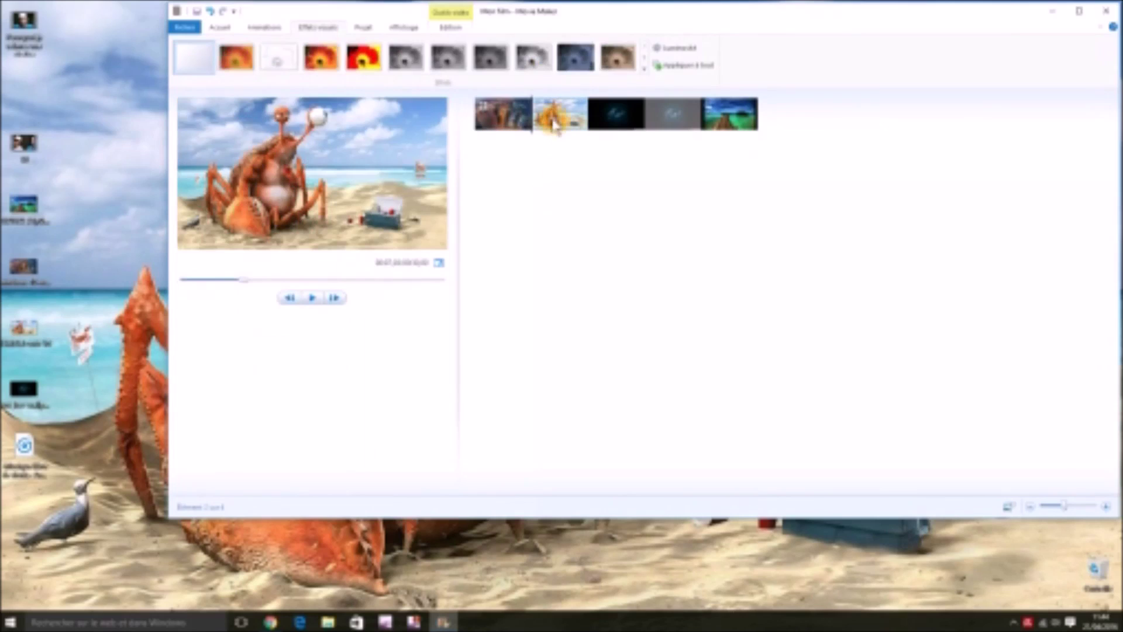
left_click(614, 111)
left_click(717, 120)
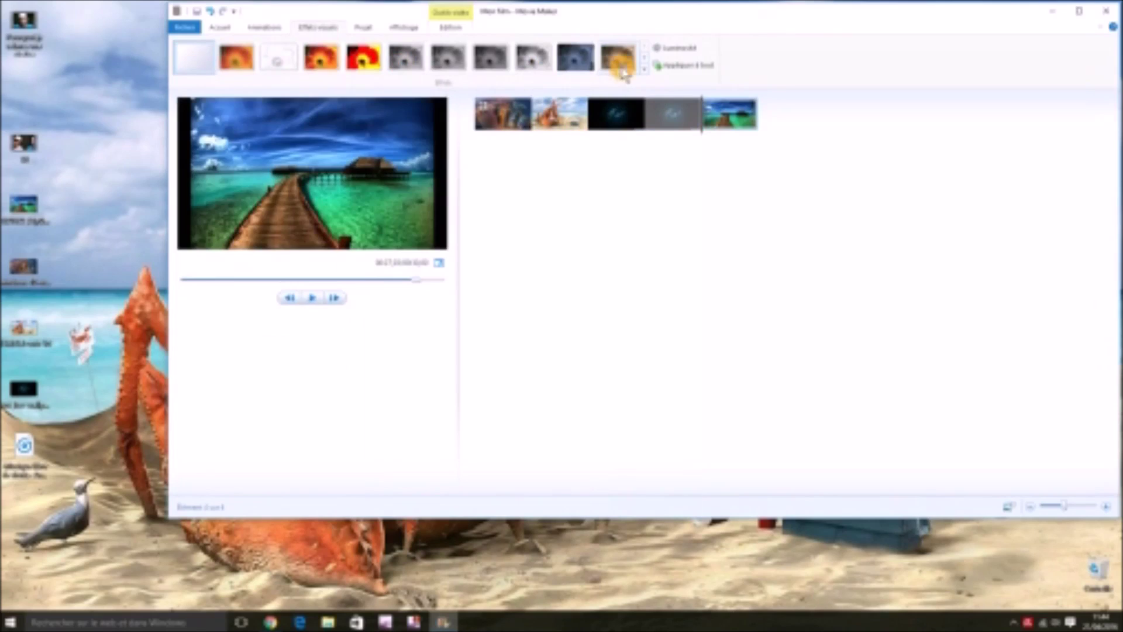
left_click(627, 66)
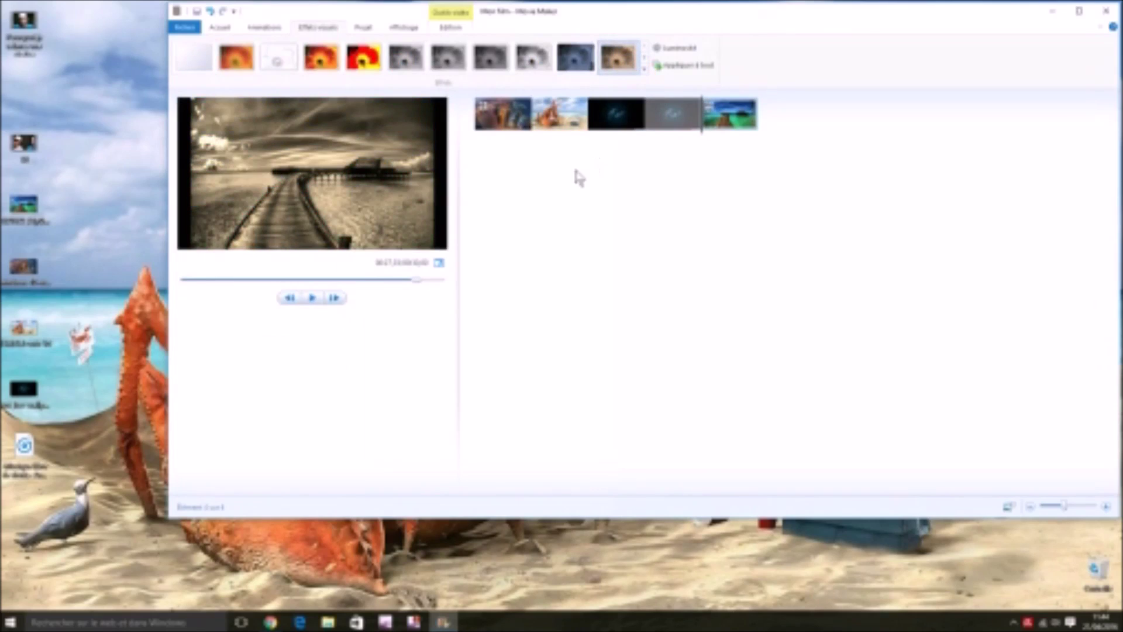
Play back the city skyline photo to preview its colour-cycling effect up to the crab beach photo.
mouse_move(484, 110)
left_click(497, 113)
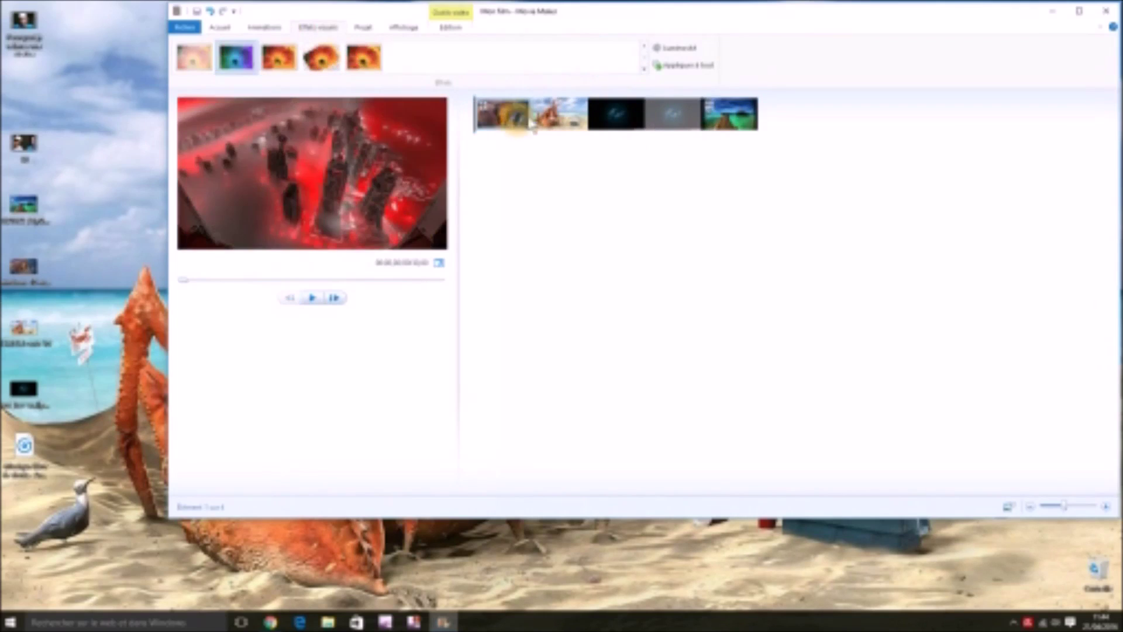
left_click(522, 113)
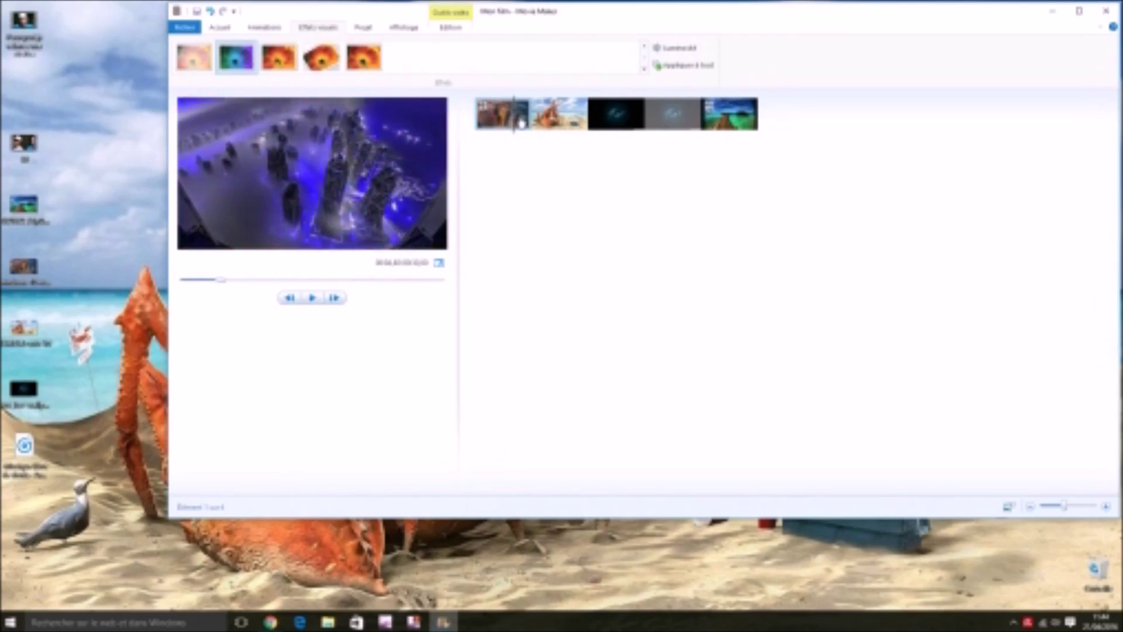
left_click(422, 163)
left_click(310, 298)
left_click(310, 299)
left_click(312, 299)
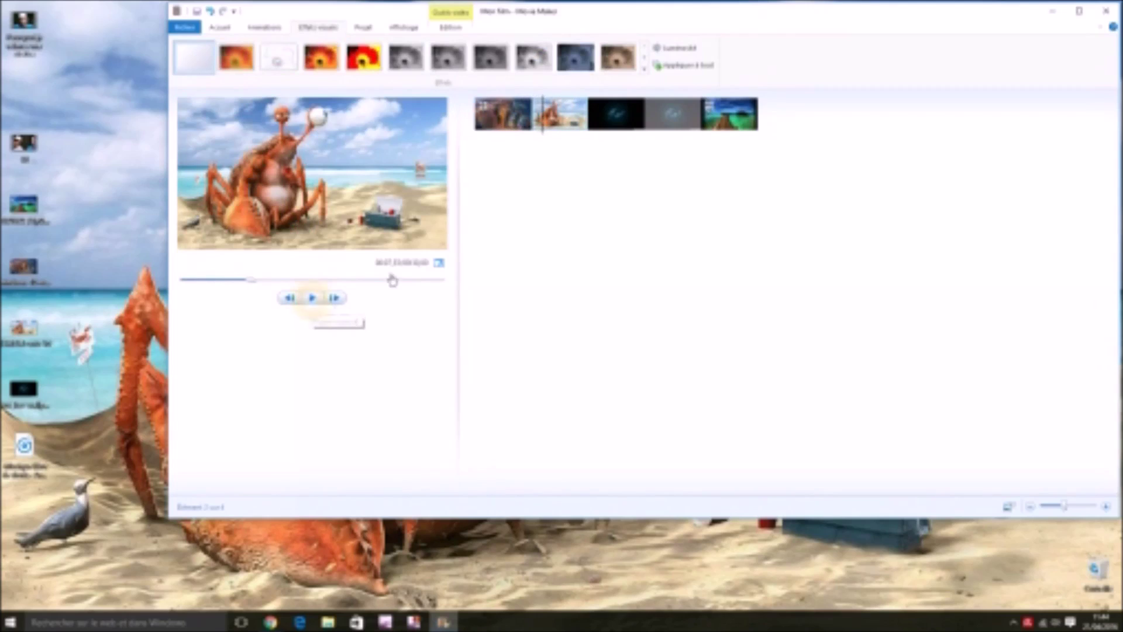
left_click(545, 125)
left_click(526, 124)
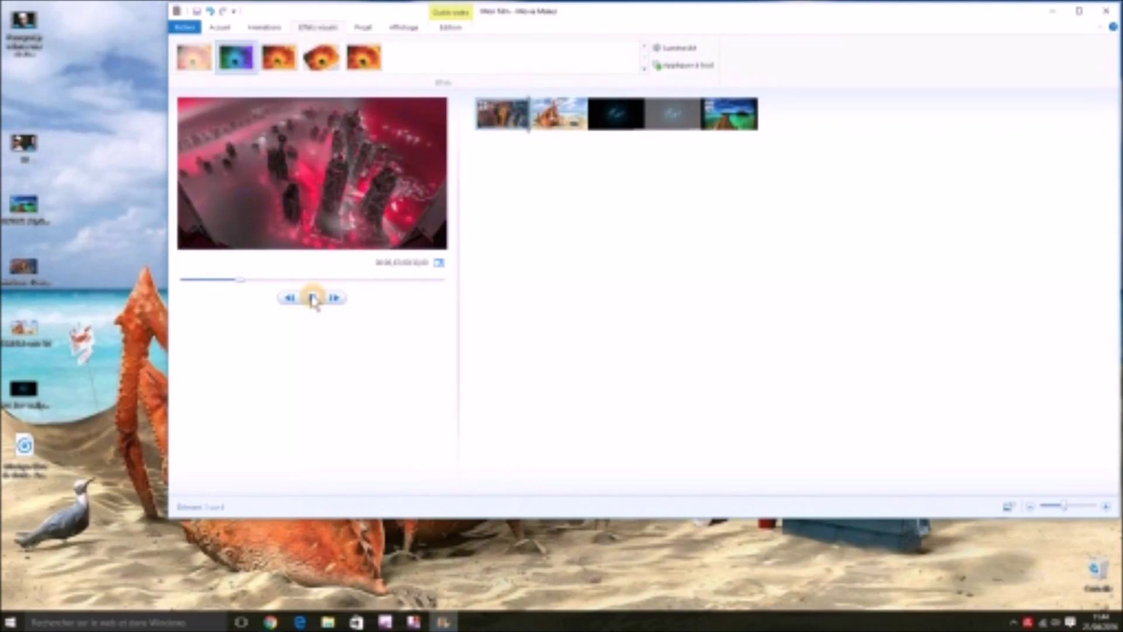
left_click(311, 299)
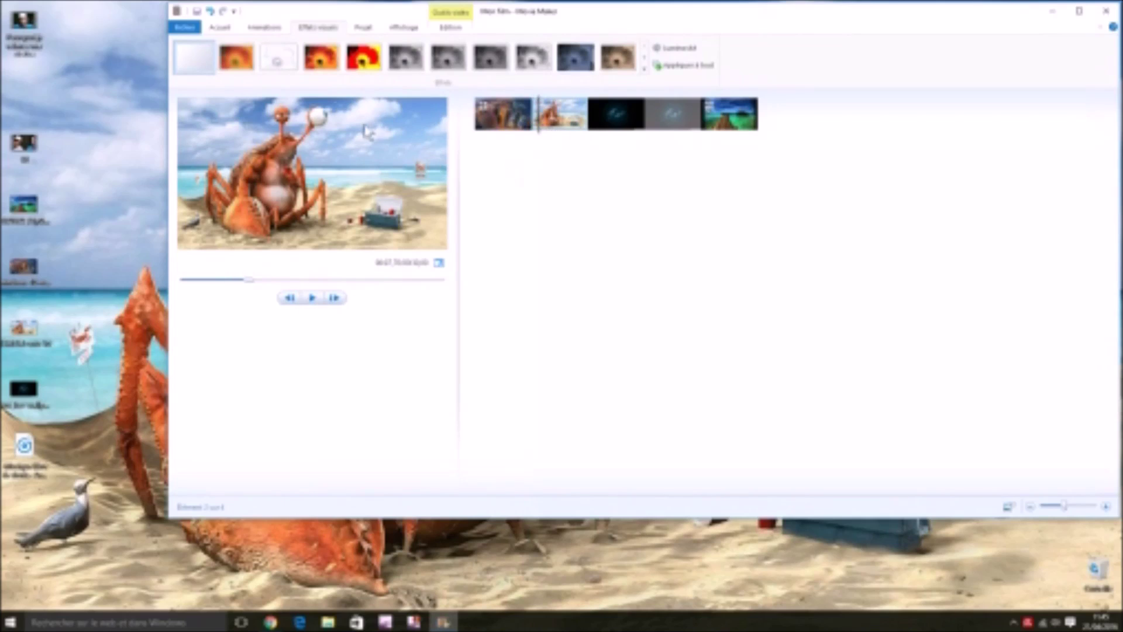
Preview heart, keyhole and star transitions from the Motifs et formes group on the crab beach photo.
left_click(274, 28)
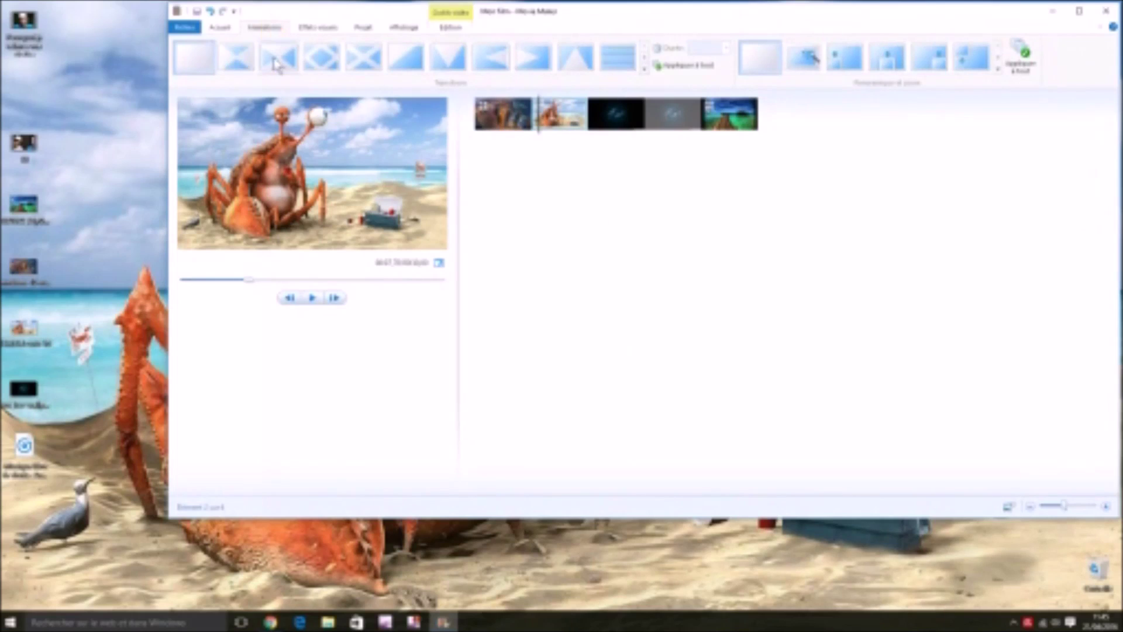
left_click(644, 70)
scroll(572, 103, "down", 3)
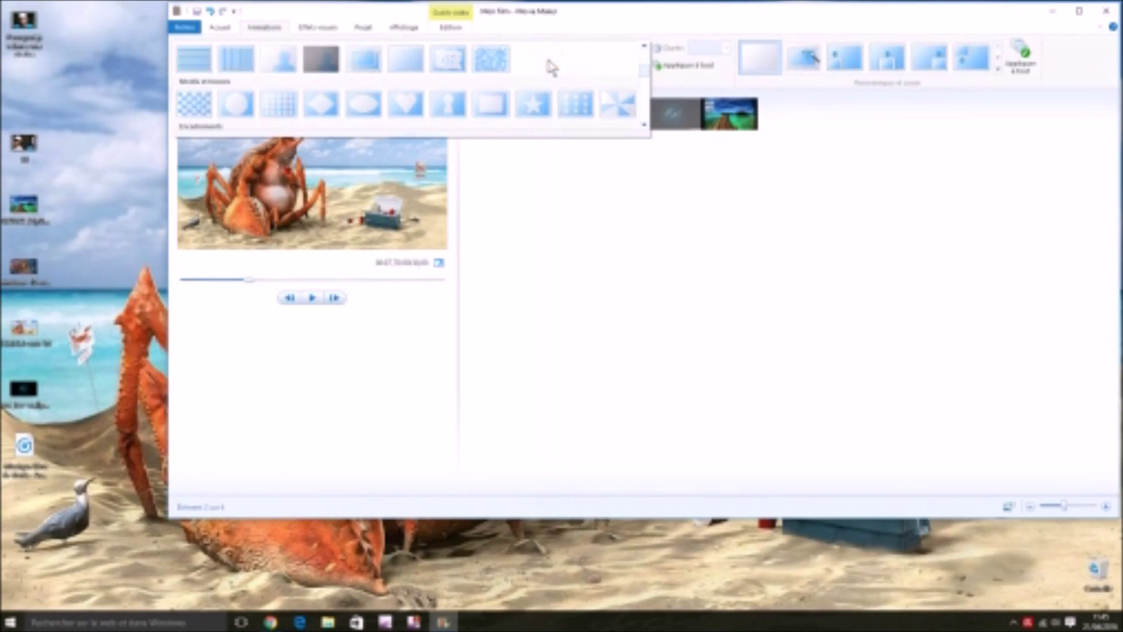
left_click(408, 64)
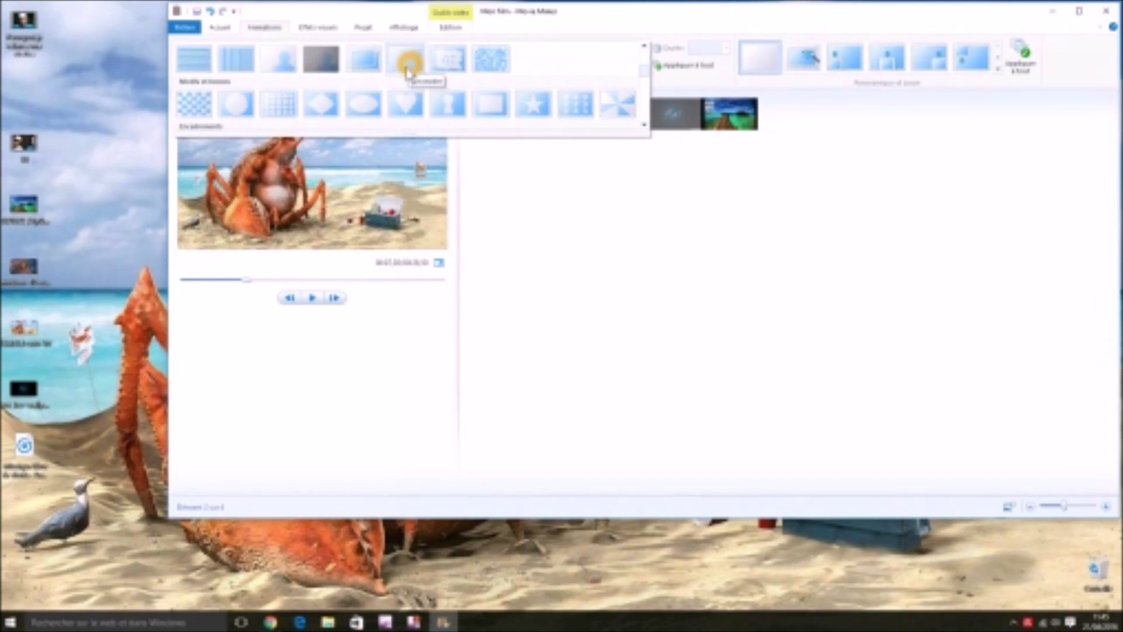
left_click(408, 102)
left_click(446, 105)
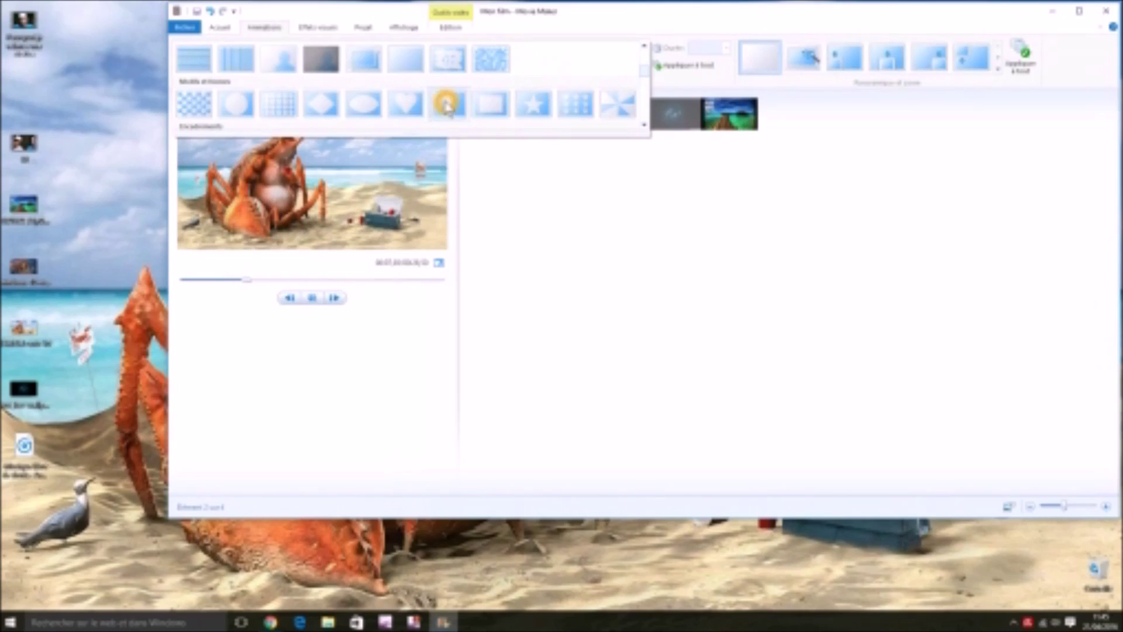
left_click(532, 104)
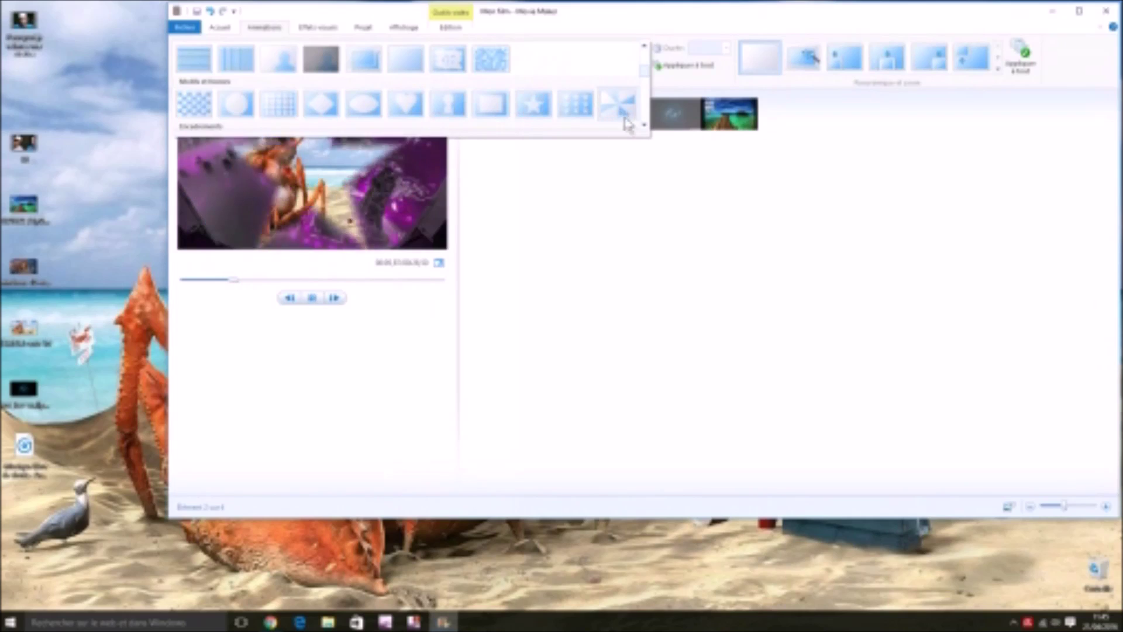
Apply the Retourner transition from the group below Motifs et formes to the crab beach photo.
left_click(643, 125)
left_click(643, 125)
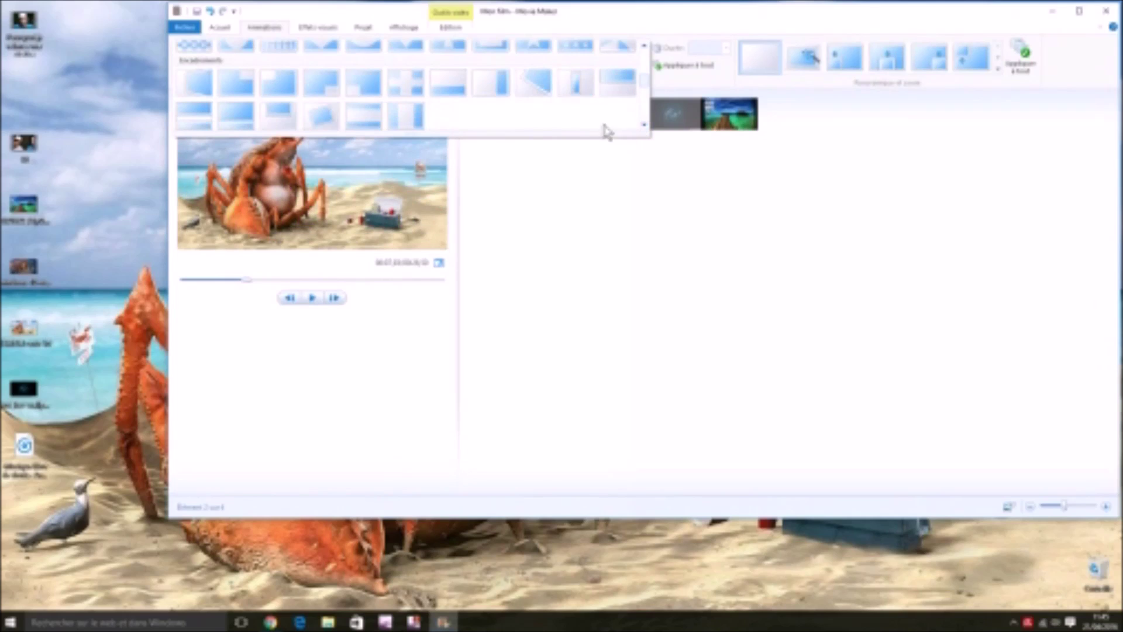
left_click(534, 108)
left_click(215, 85)
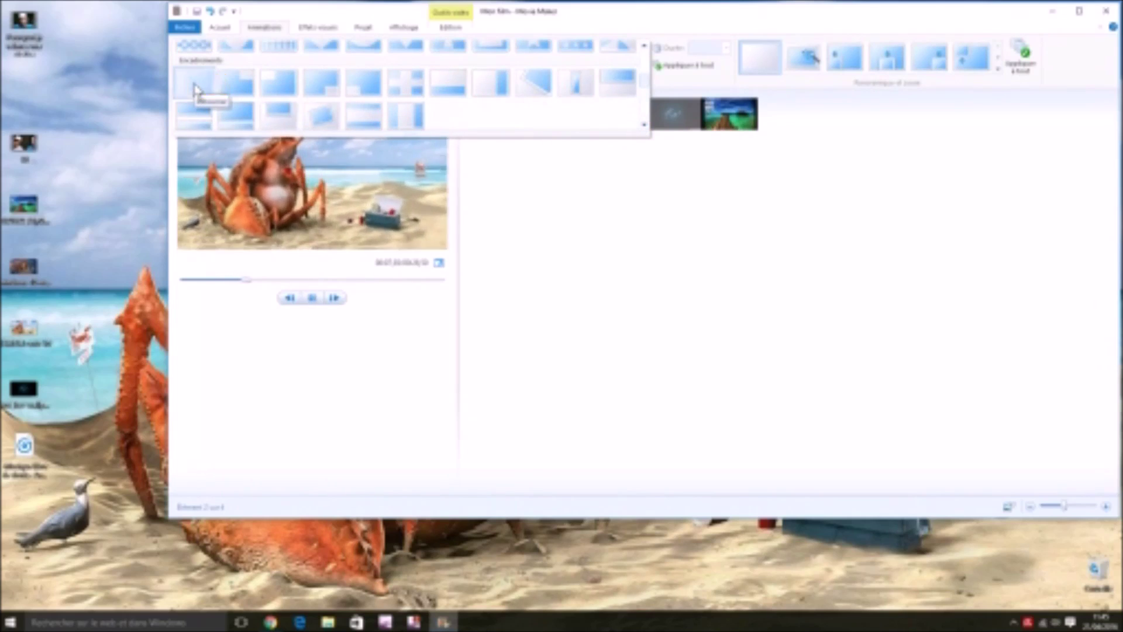
left_click(195, 86)
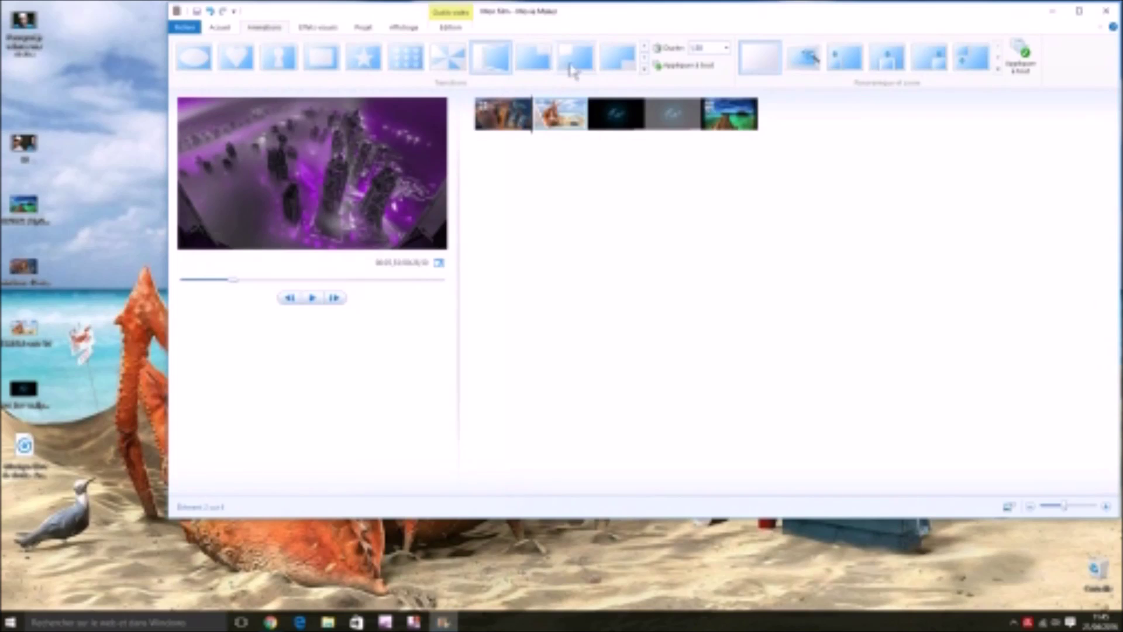
Apply a patterned dissolve transition from the group above Motifs et formes to the black "Just Live" image.
left_click(611, 111)
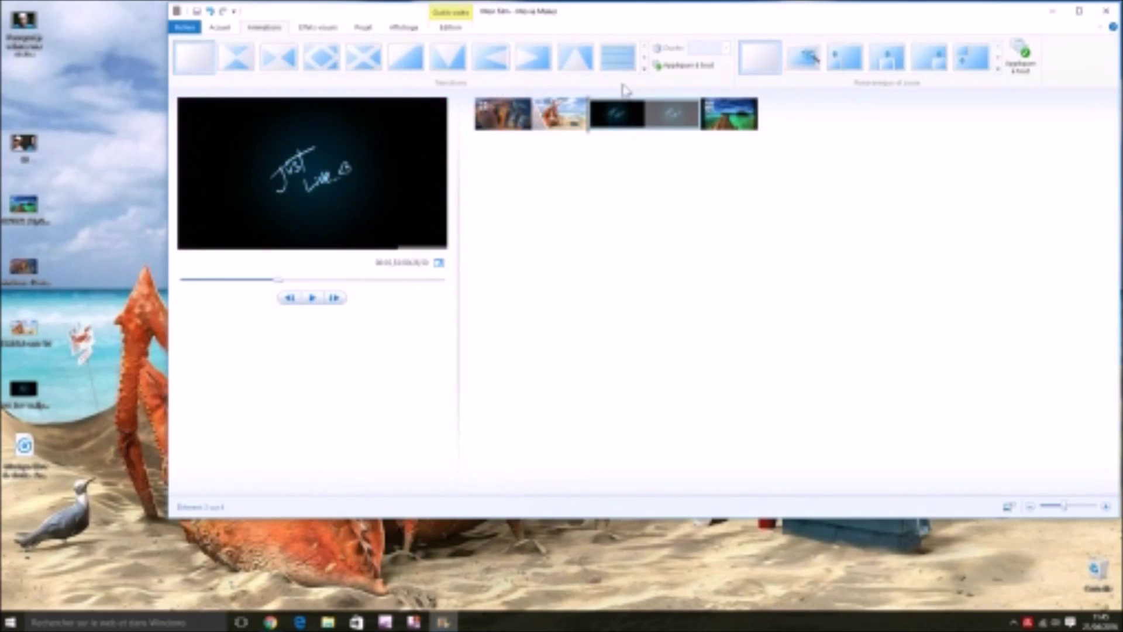
left_click(644, 71)
scroll(527, 99, "down", 1)
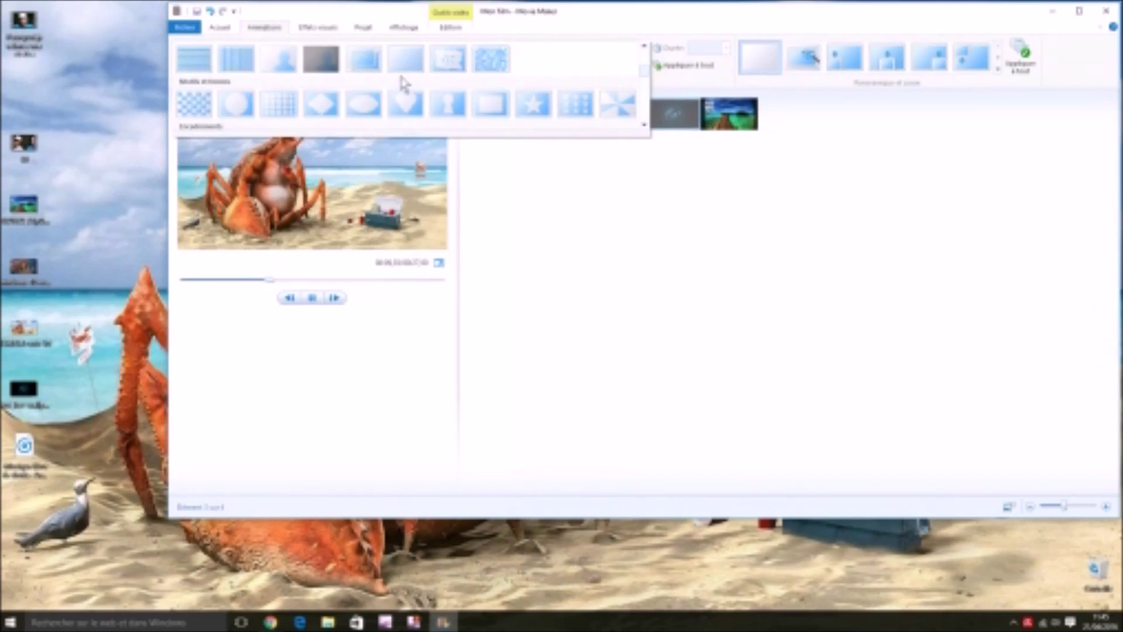
left_click(450, 63)
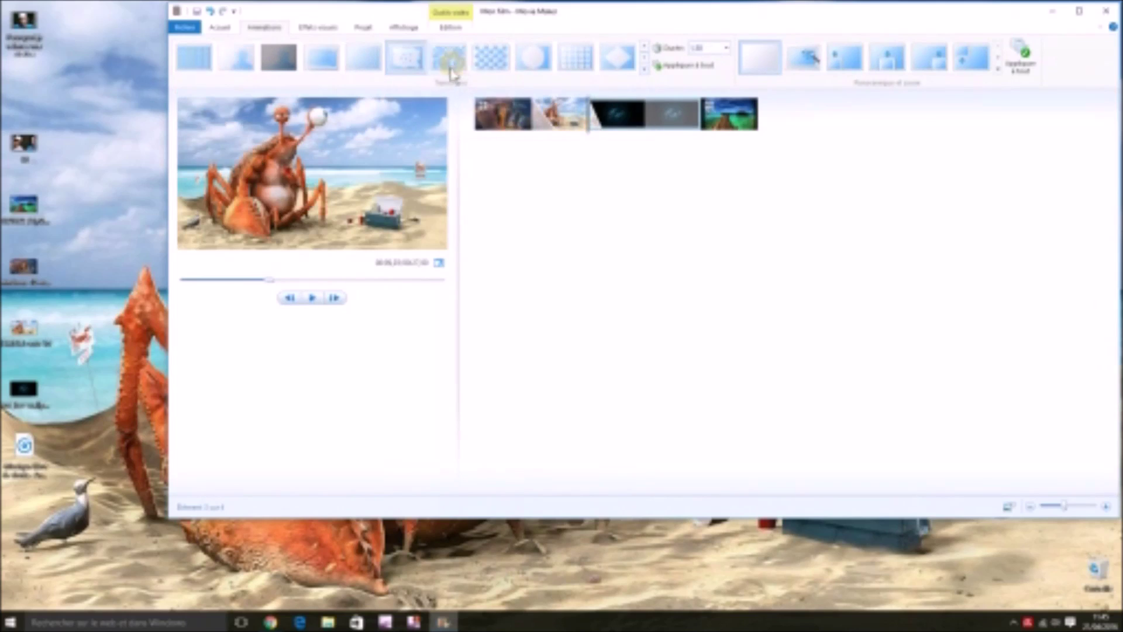
Set the transition duration to 1,50 seconds for the "Just Live" image and 1,00 second for the crab beach photo.
left_click(719, 120)
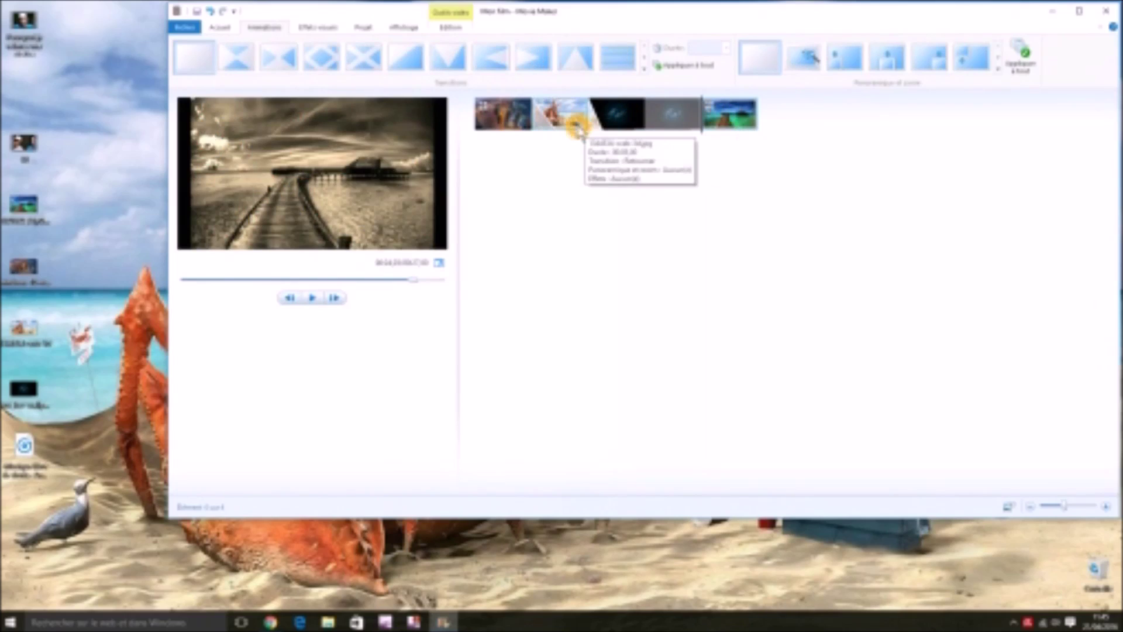
left_click(617, 110)
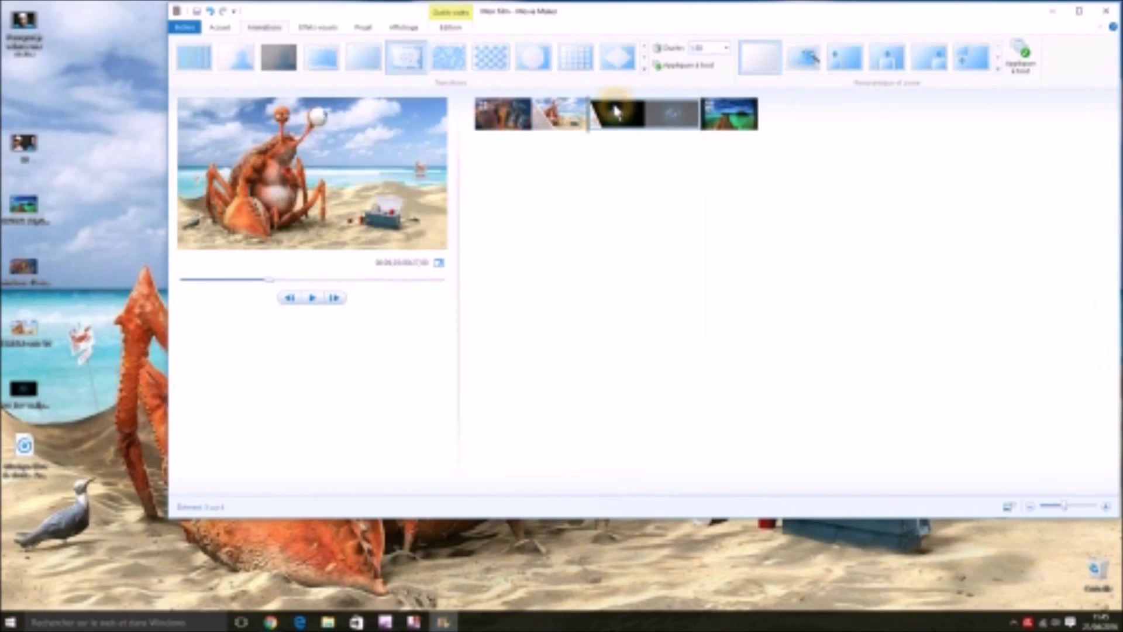
left_click(727, 48)
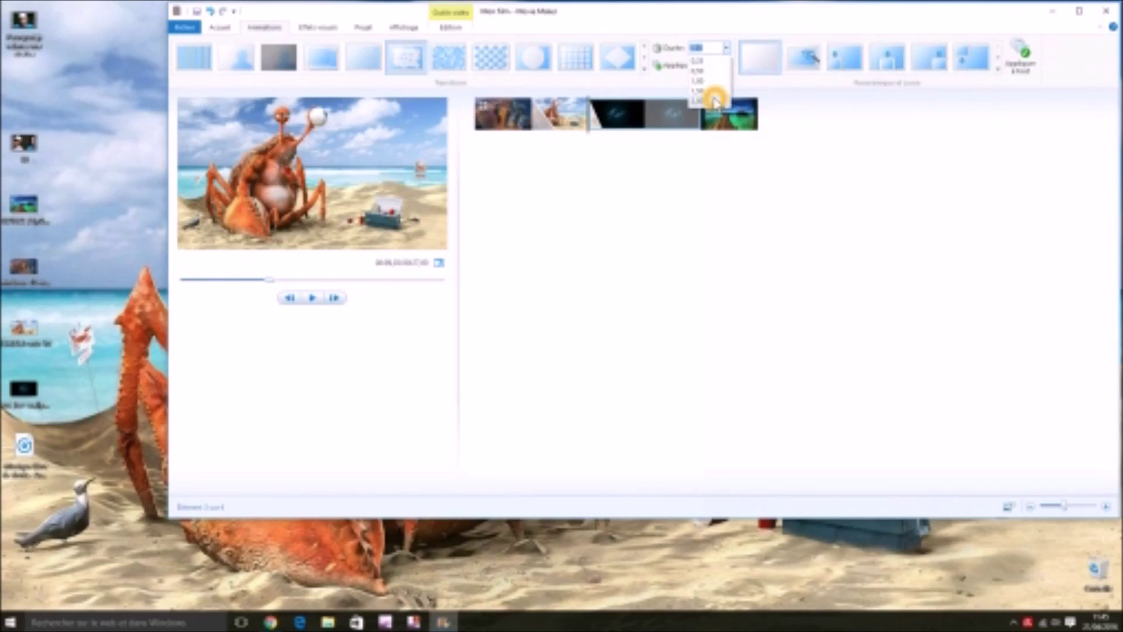
left_click(717, 89)
left_click(564, 123)
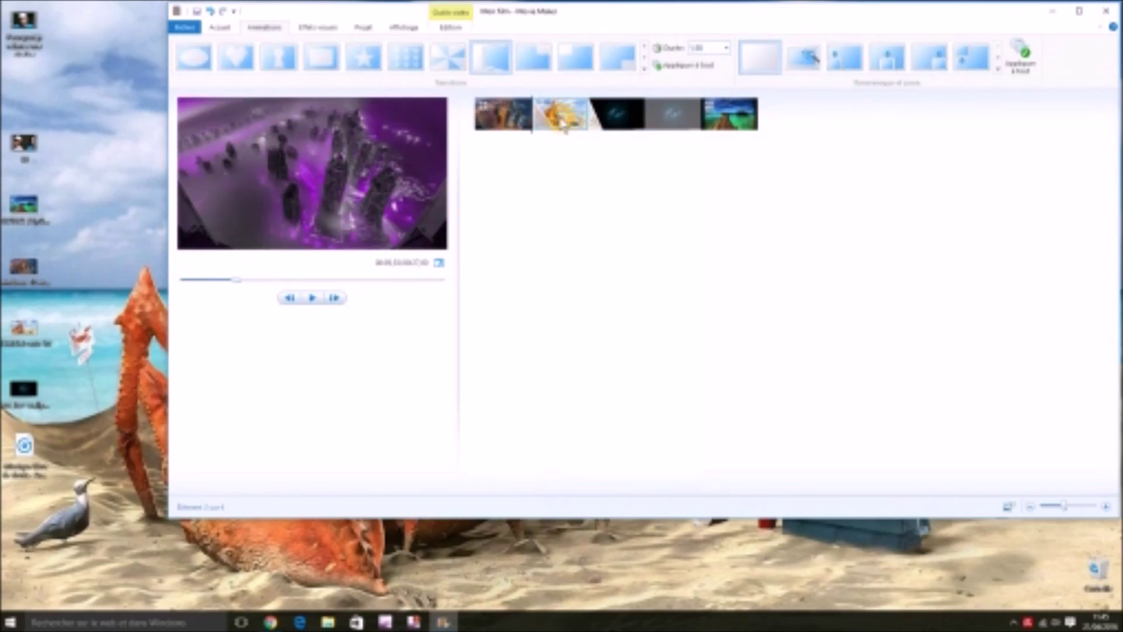
left_click(726, 48)
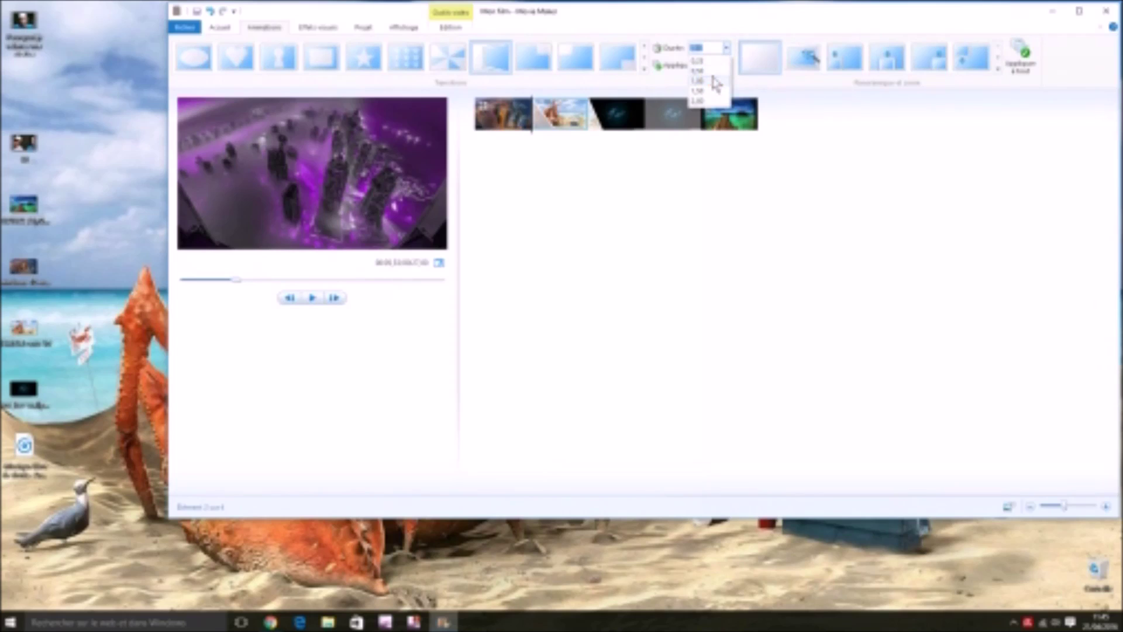
left_click(713, 80)
Select the city skyline photo and bring up the Accueil commands for adding media and sharing.
left_click(514, 126)
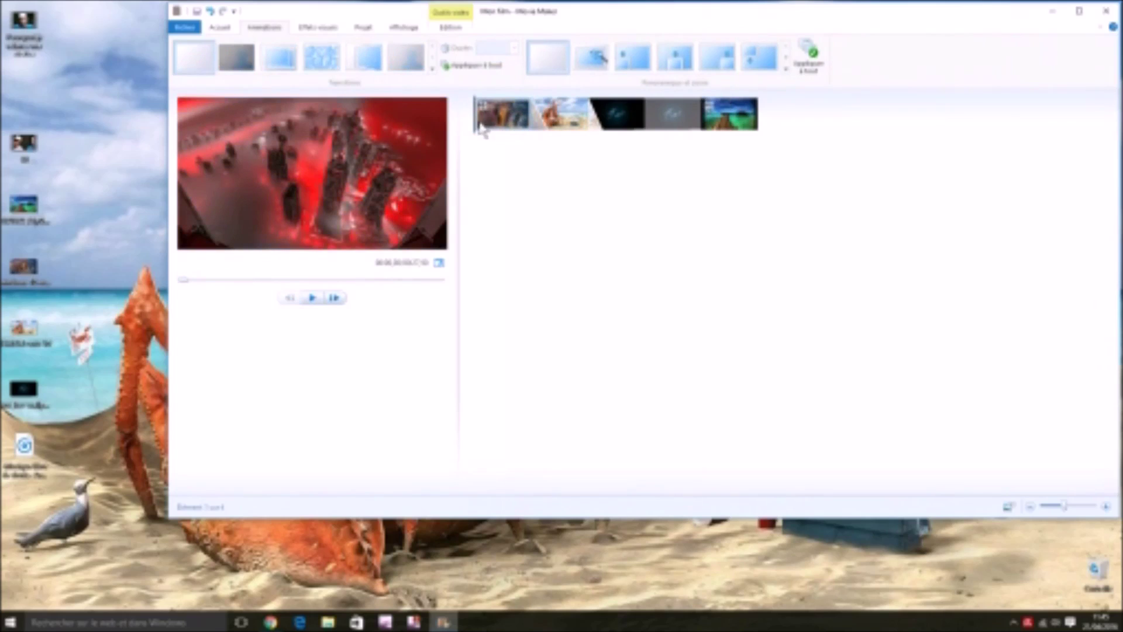
left_click(514, 117)
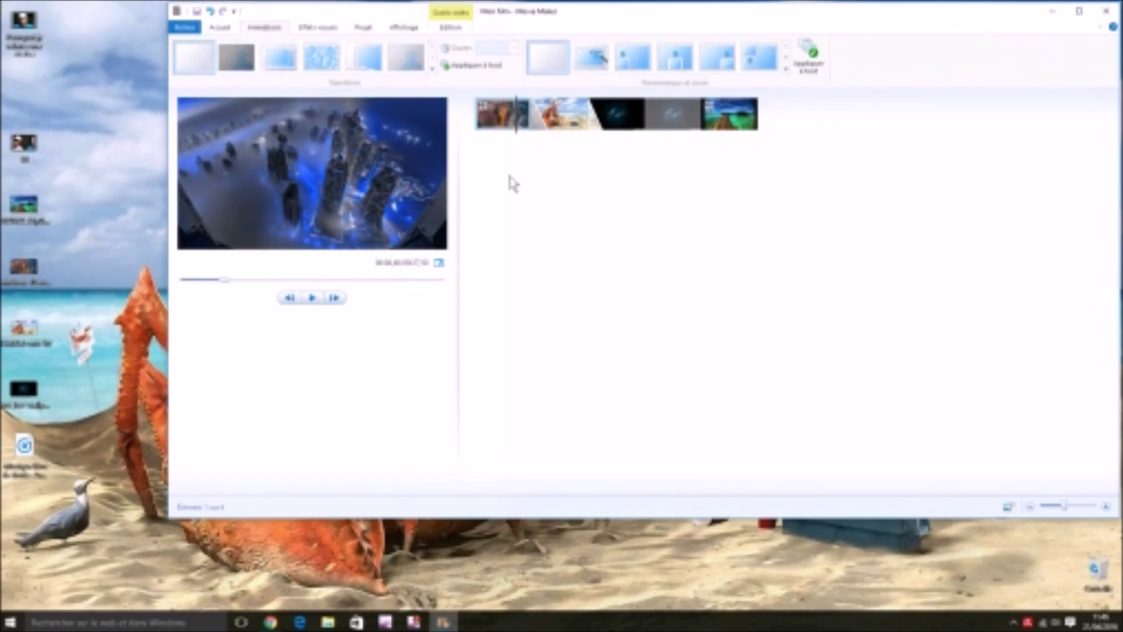
left_click(805, 174)
left_click(222, 27)
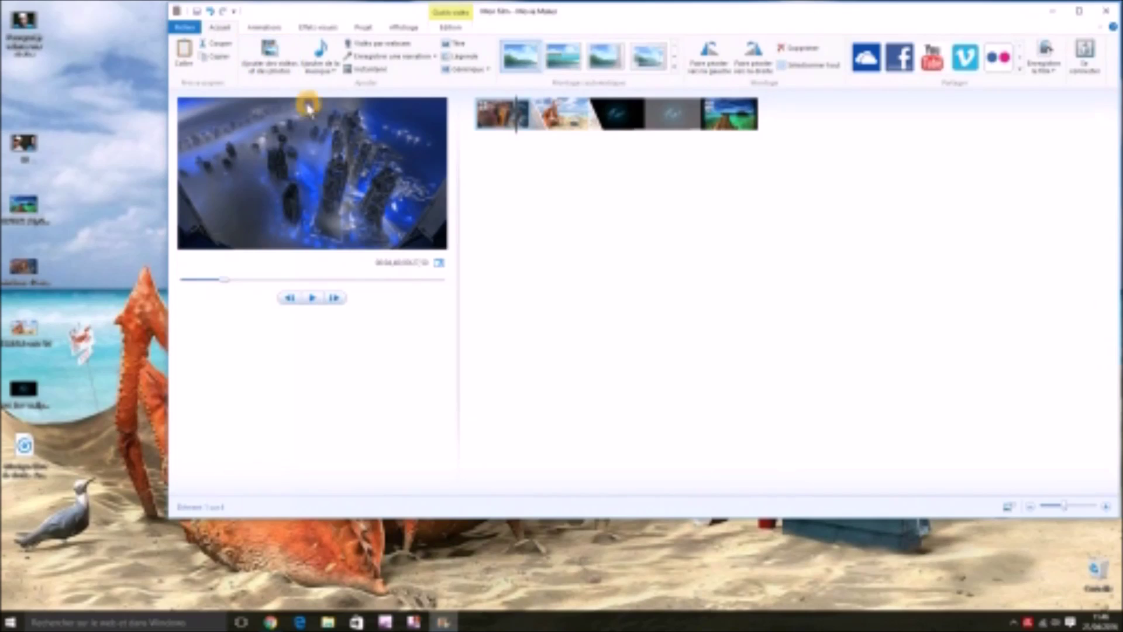
left_click(220, 29)
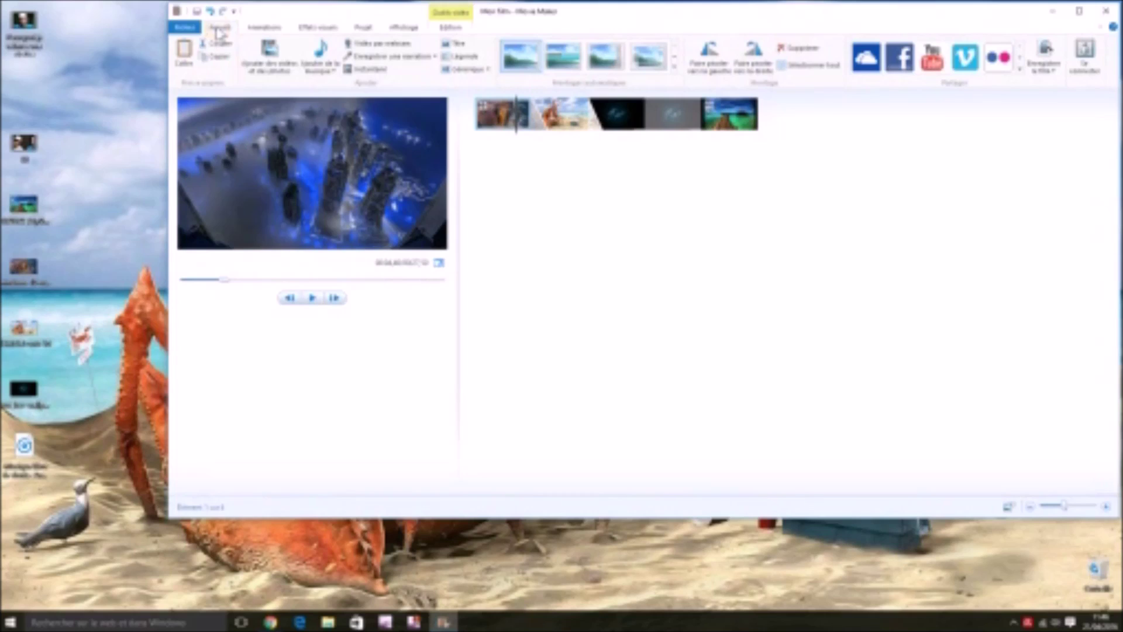
Add the video of the two men from the desktop to the end of the timeline, after the last photo.
left_click(317, 90)
left_click_drag(29, 146, 821, 171)
left_click(802, 183)
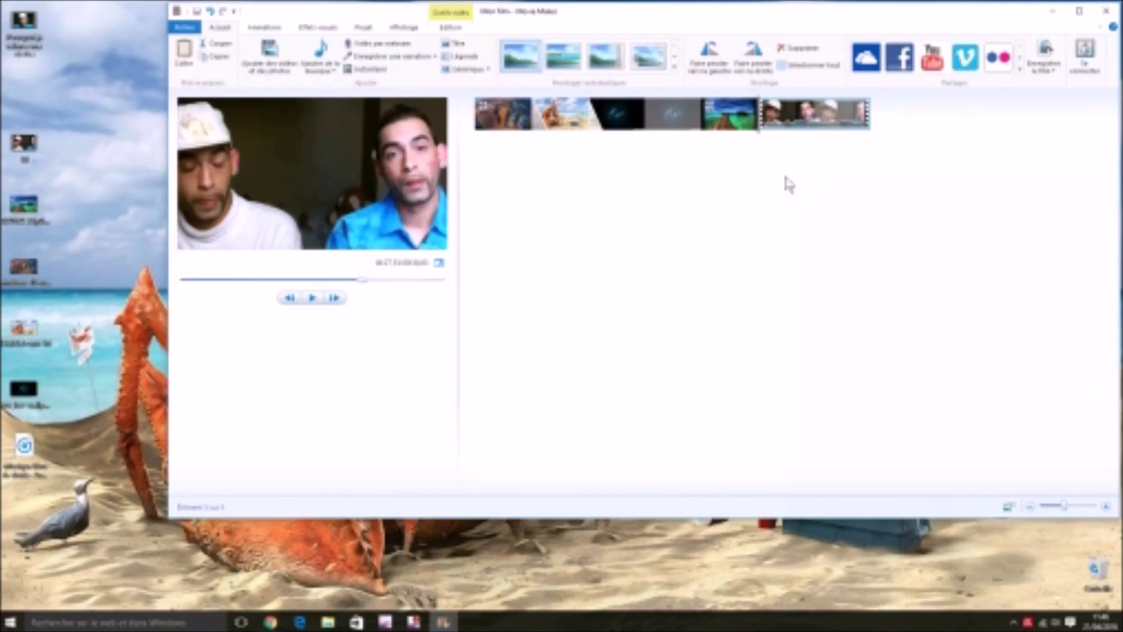
Play a few seconds of the two-men video clip in the preview and pause it.
left_click(321, 300)
left_click(390, 179)
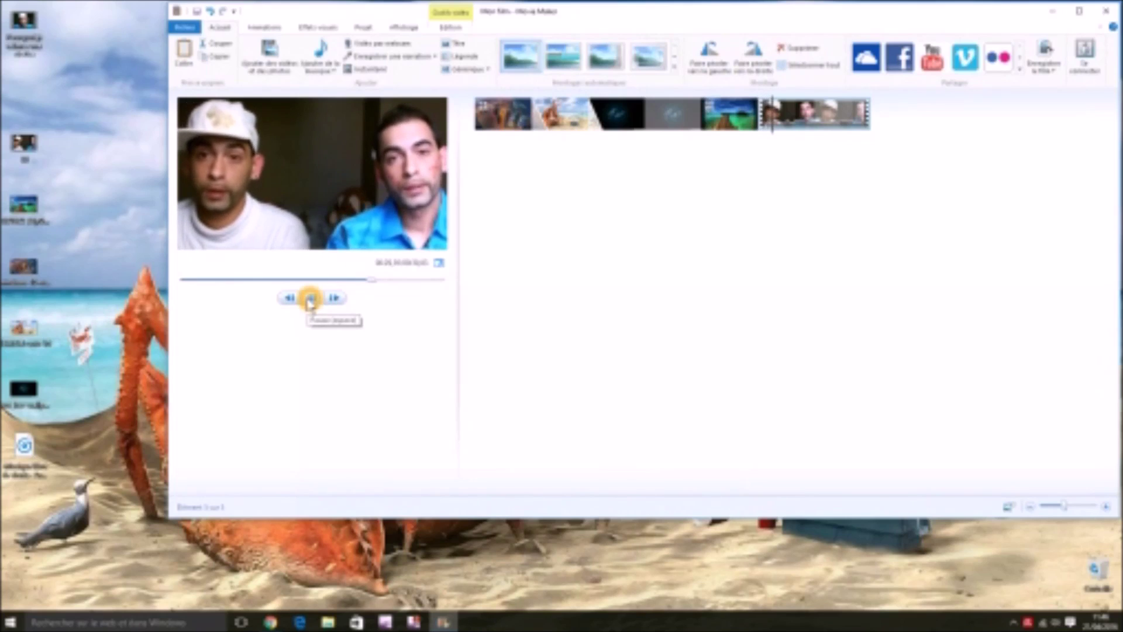
left_click(310, 298)
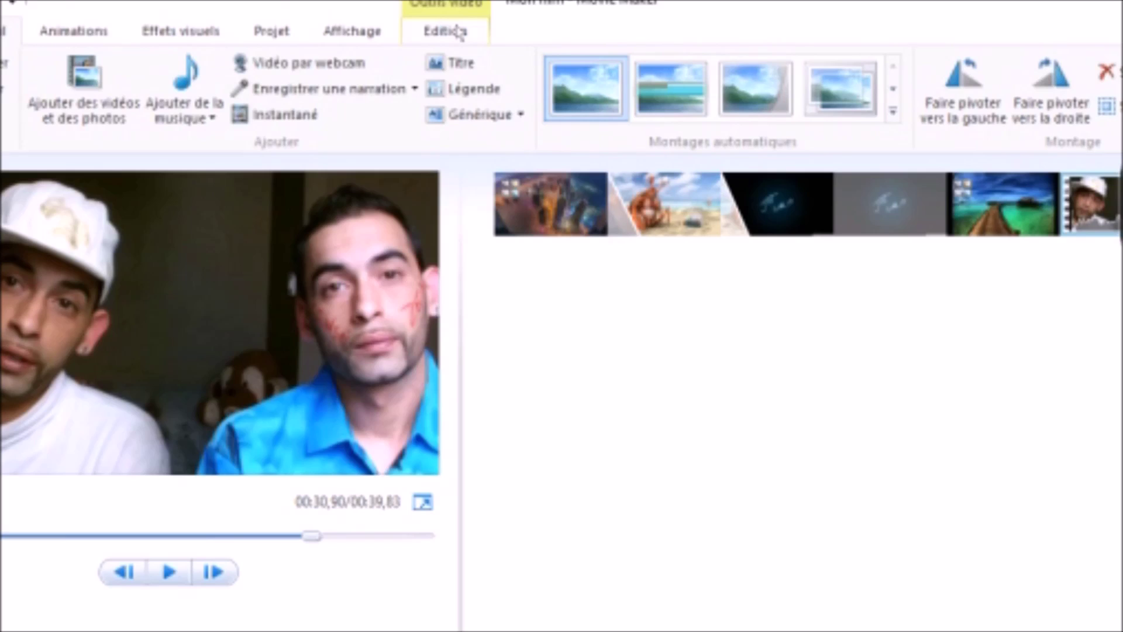
Lower the two-men video clip's volume to near the low end of the range.
left_click(454, 28)
left_click(181, 72)
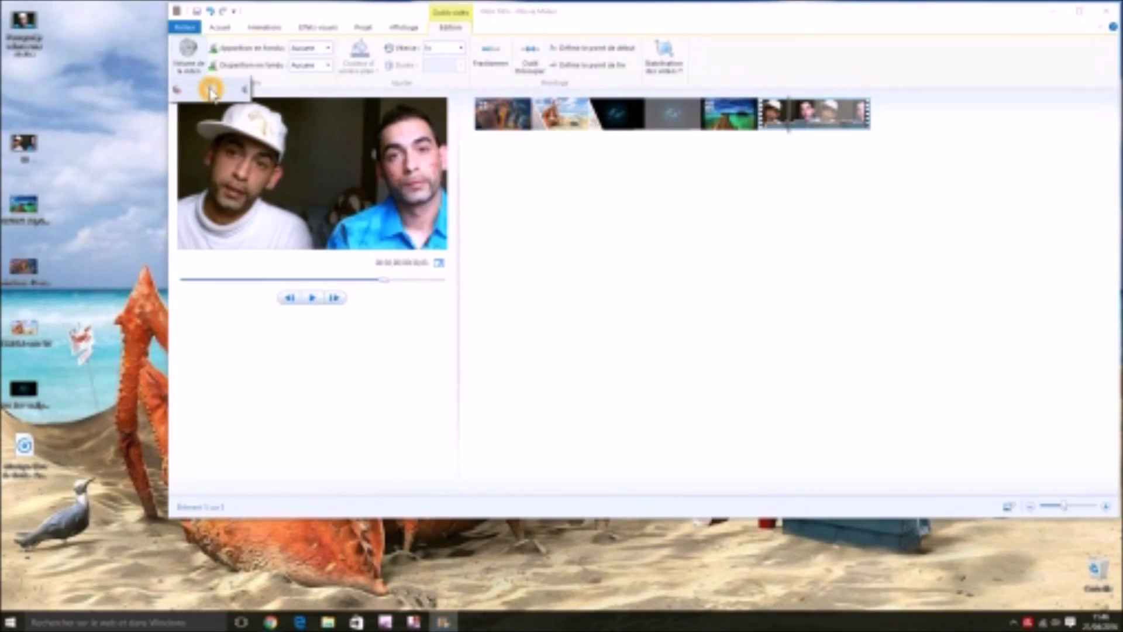
left_click(213, 87)
left_click(193, 89)
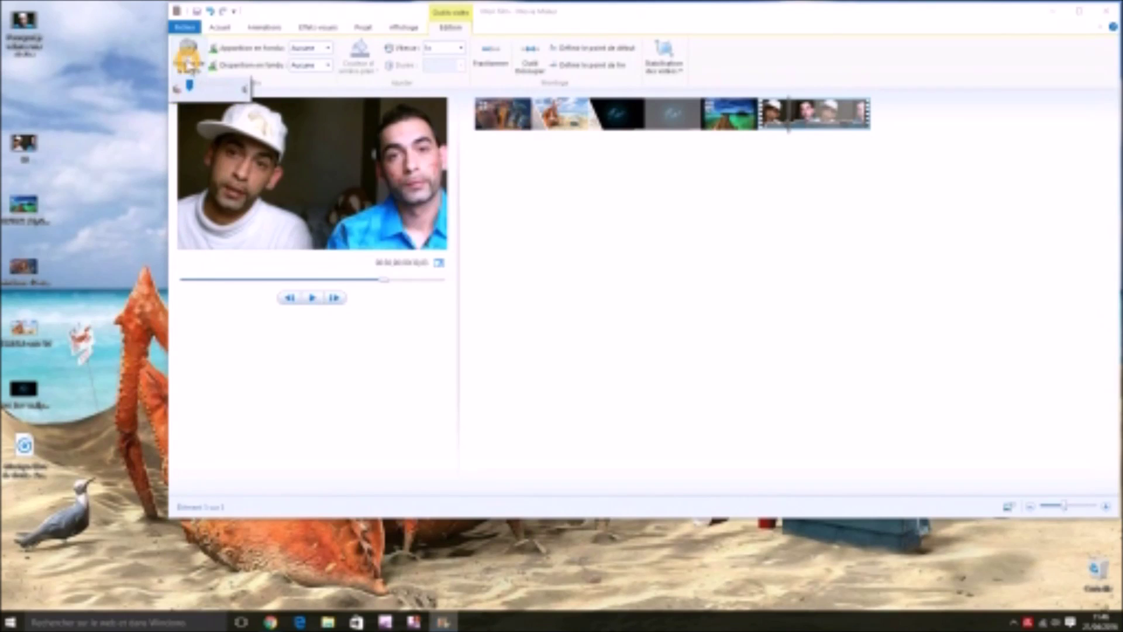
Split the two-men video clip at two points with Fractionner to make three segments.
left_click_drag(778, 117, 831, 125)
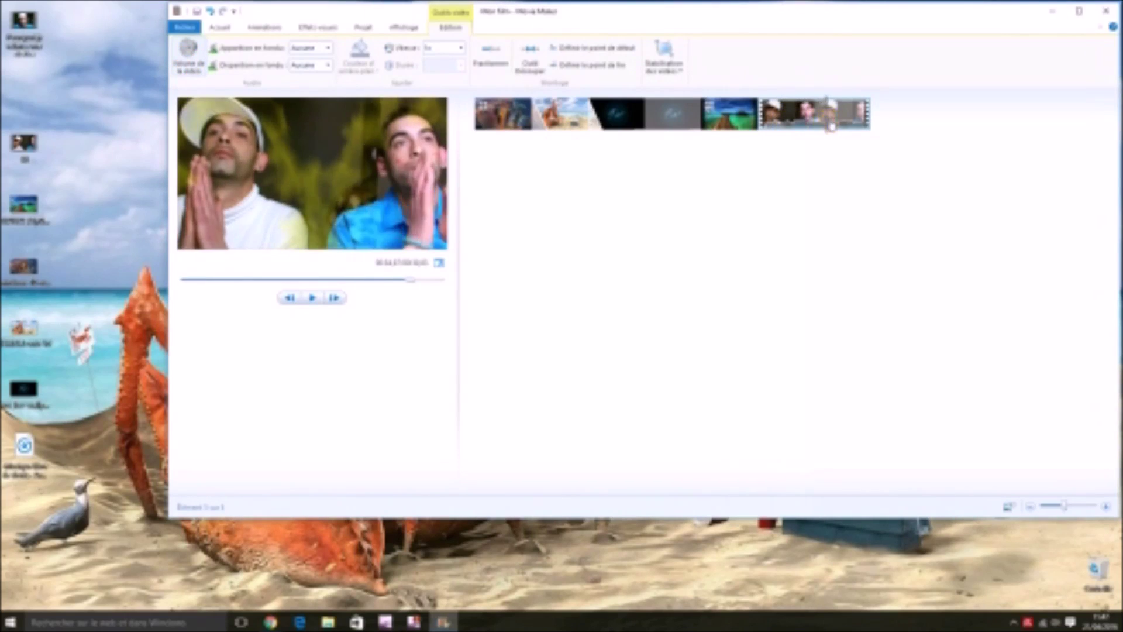
left_click(785, 123)
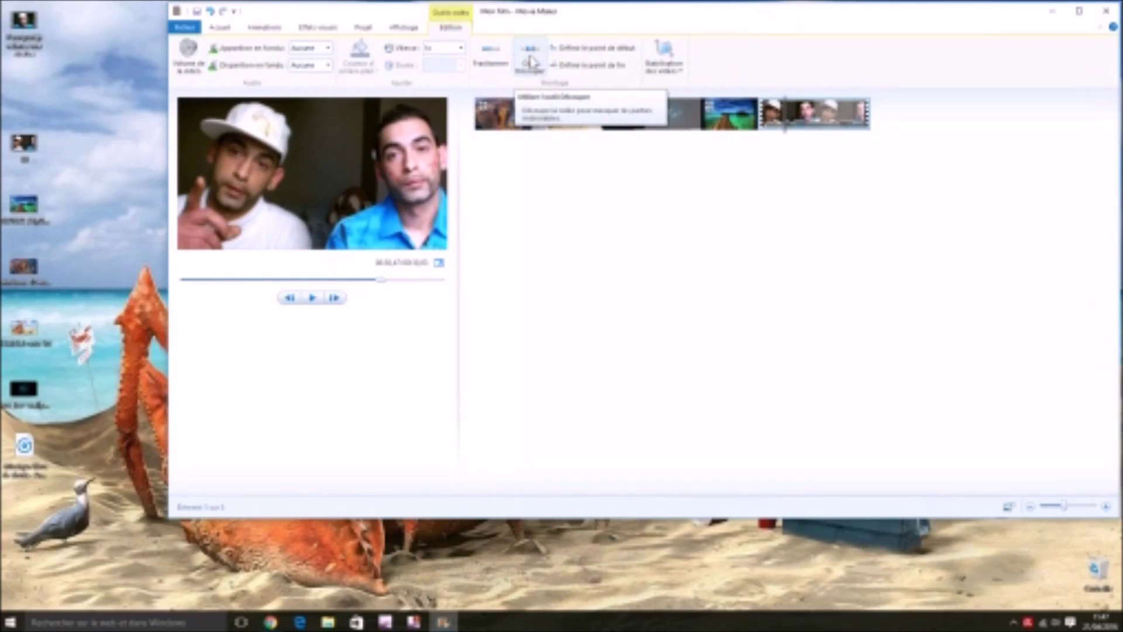
left_click(495, 58)
left_click(782, 116)
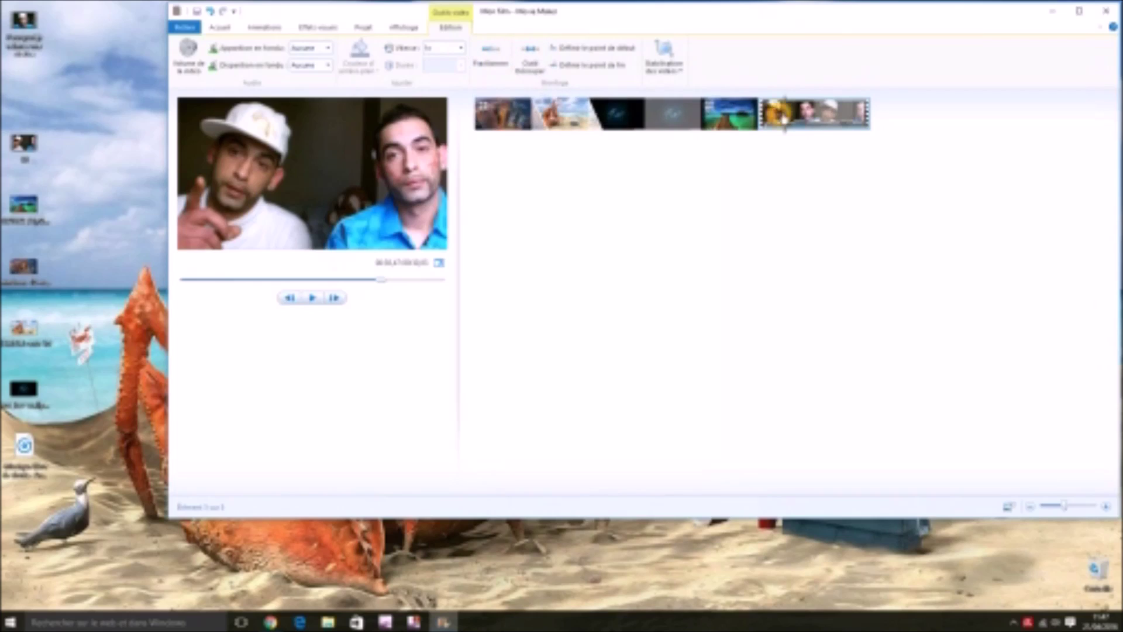
left_click(790, 119)
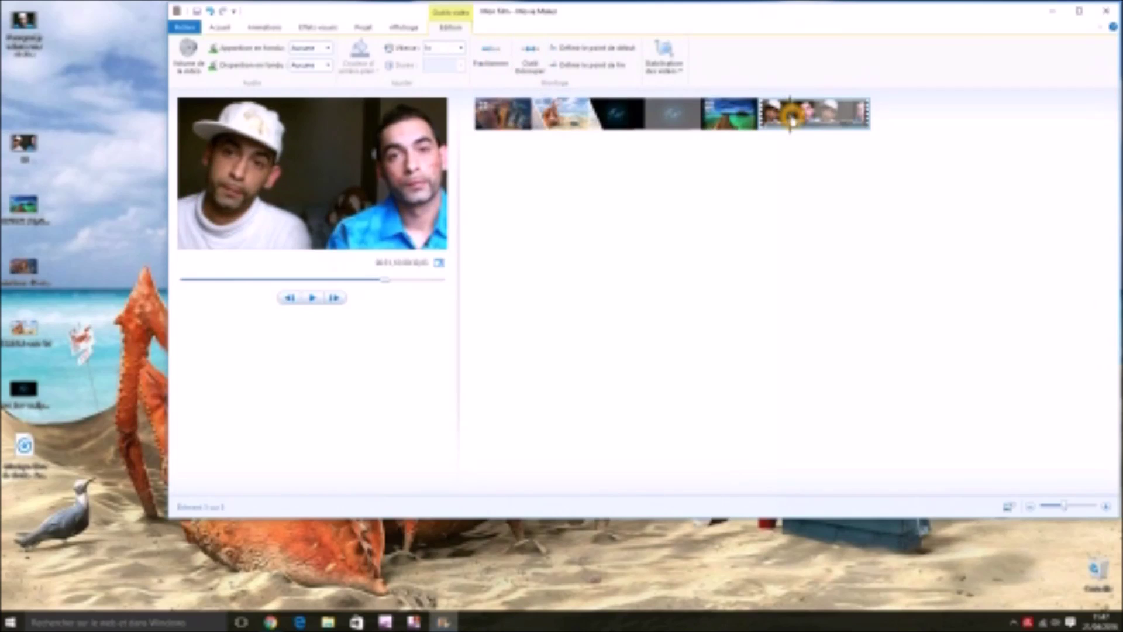
left_click(496, 64)
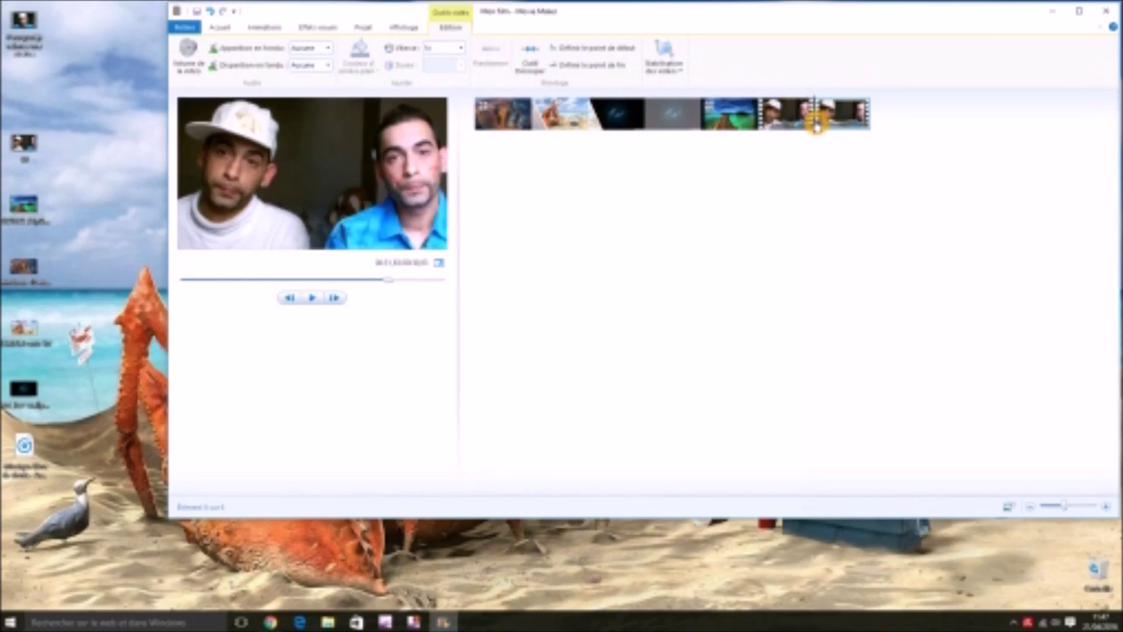
left_click(835, 119)
left_click(495, 69)
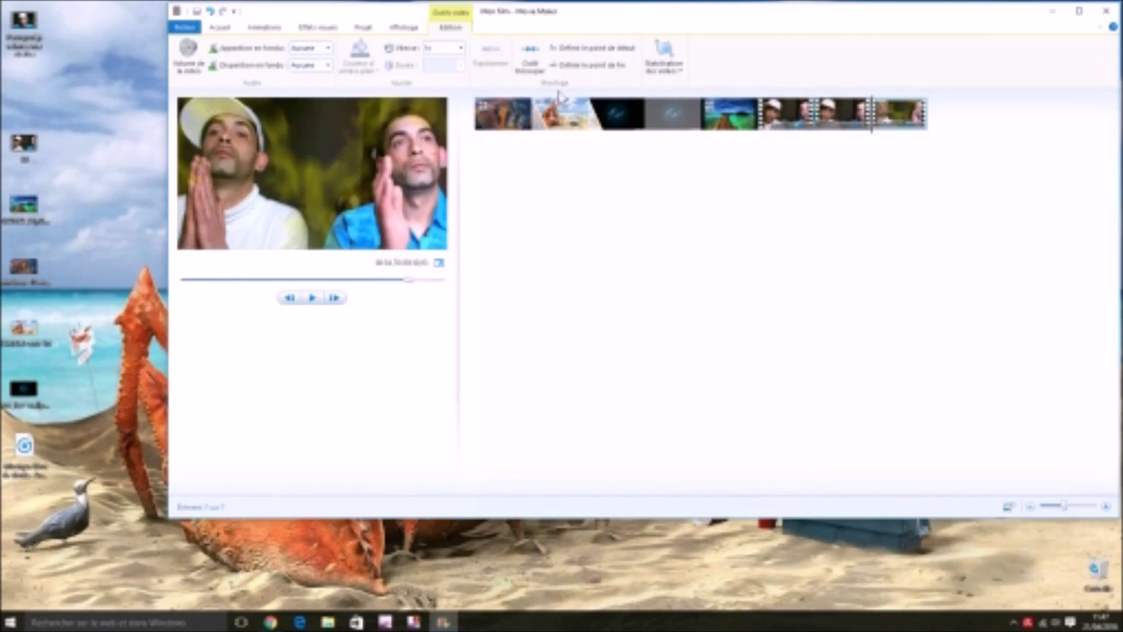
Apply the sepia visual effect to the first segment of the split video.
left_click(824, 118)
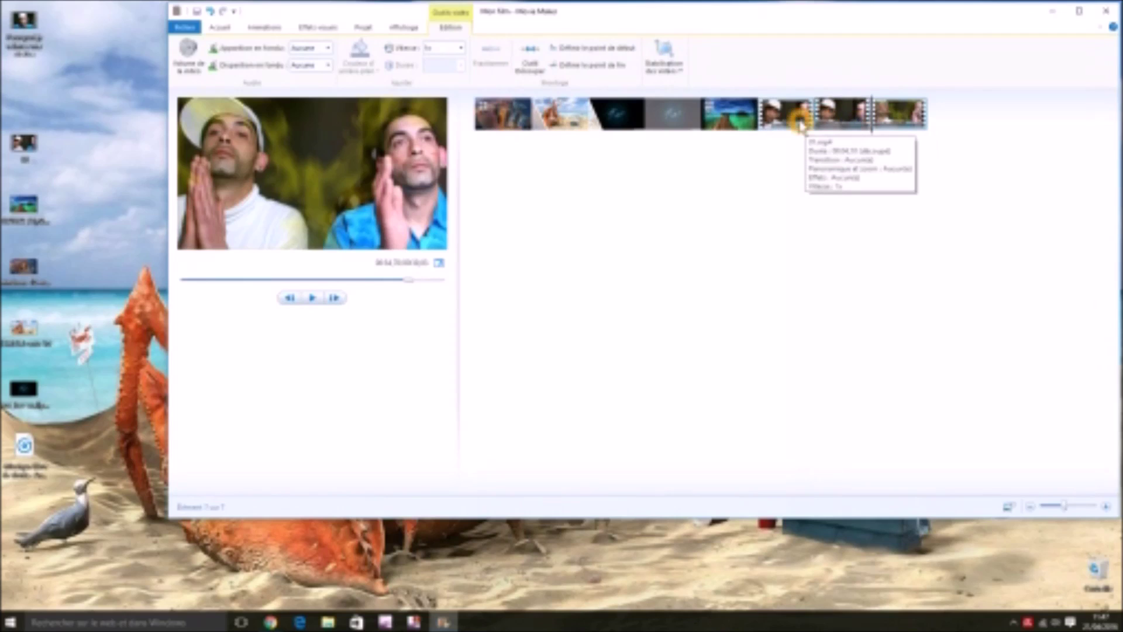
left_click(801, 120)
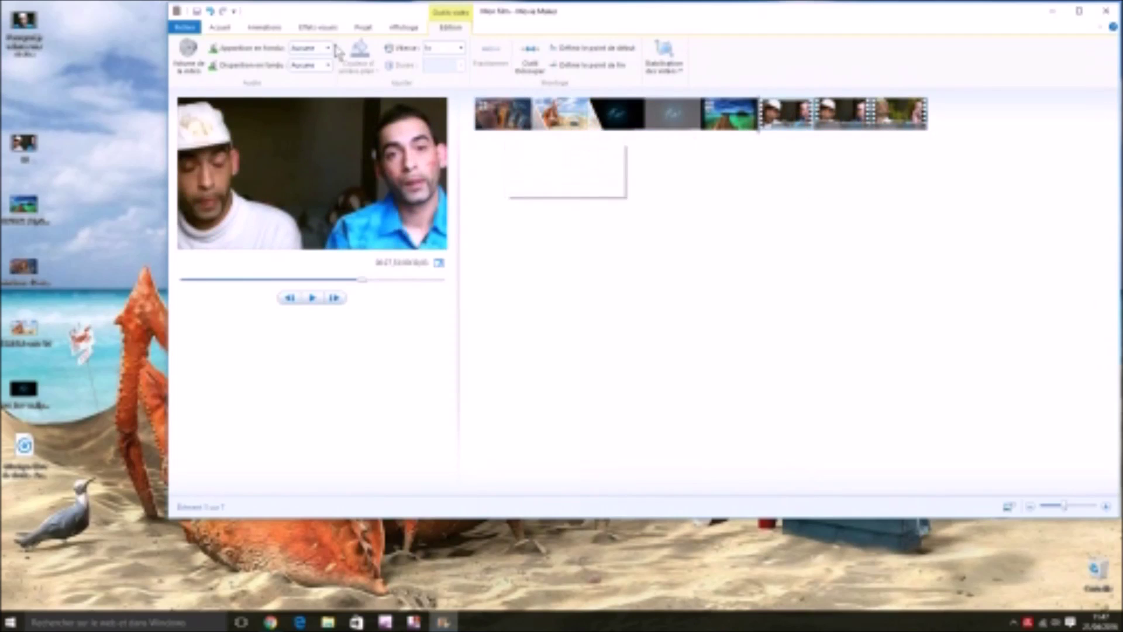
left_click(308, 29)
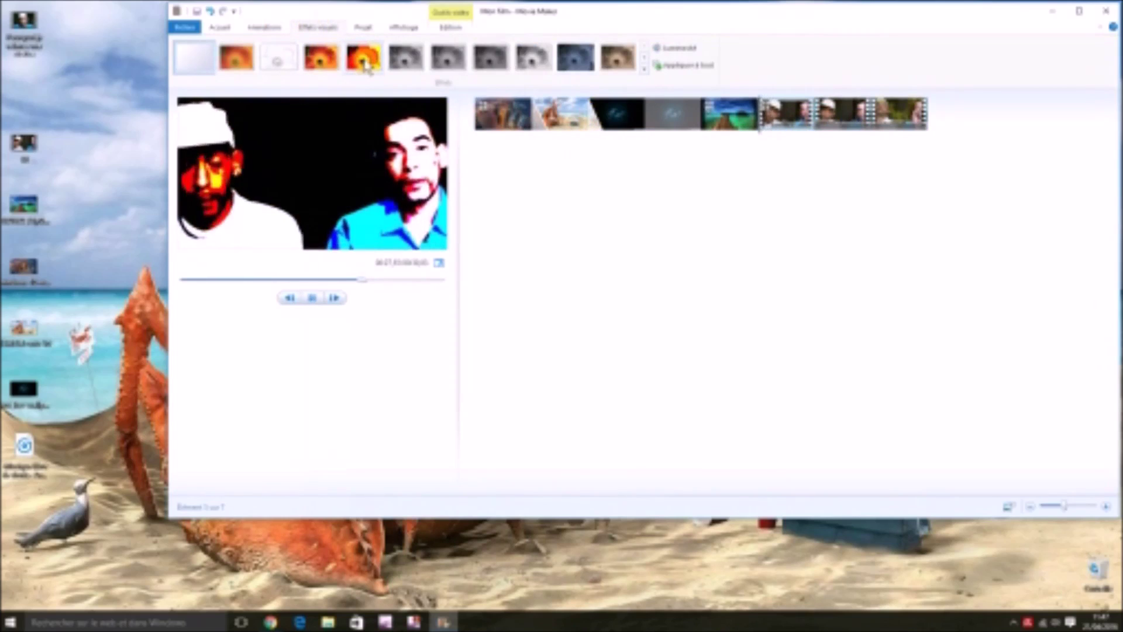
left_click(620, 62)
Apply the transition beside the dark-thumbnail one, in the group above Motifs et formes, to the second video segment.
left_click(830, 112)
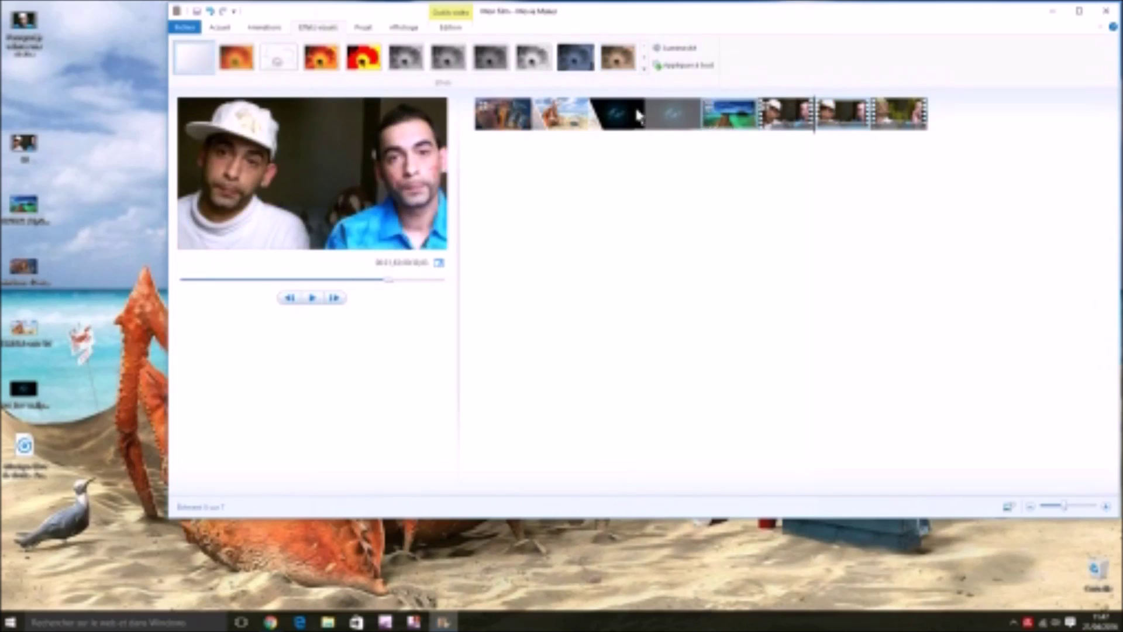
left_click(264, 27)
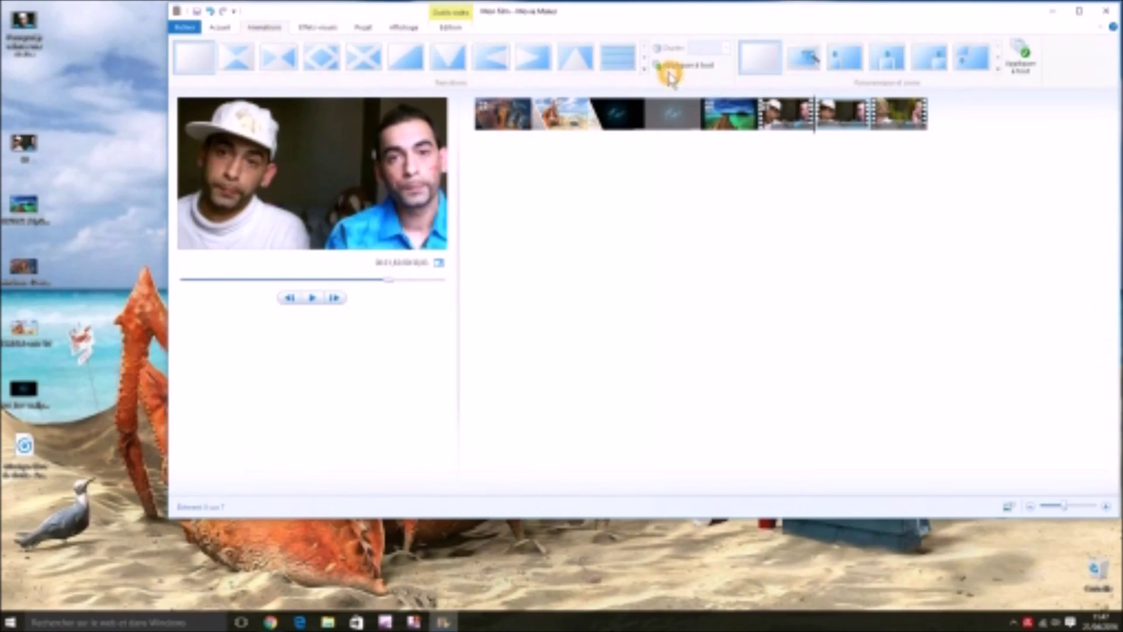
left_click(644, 69)
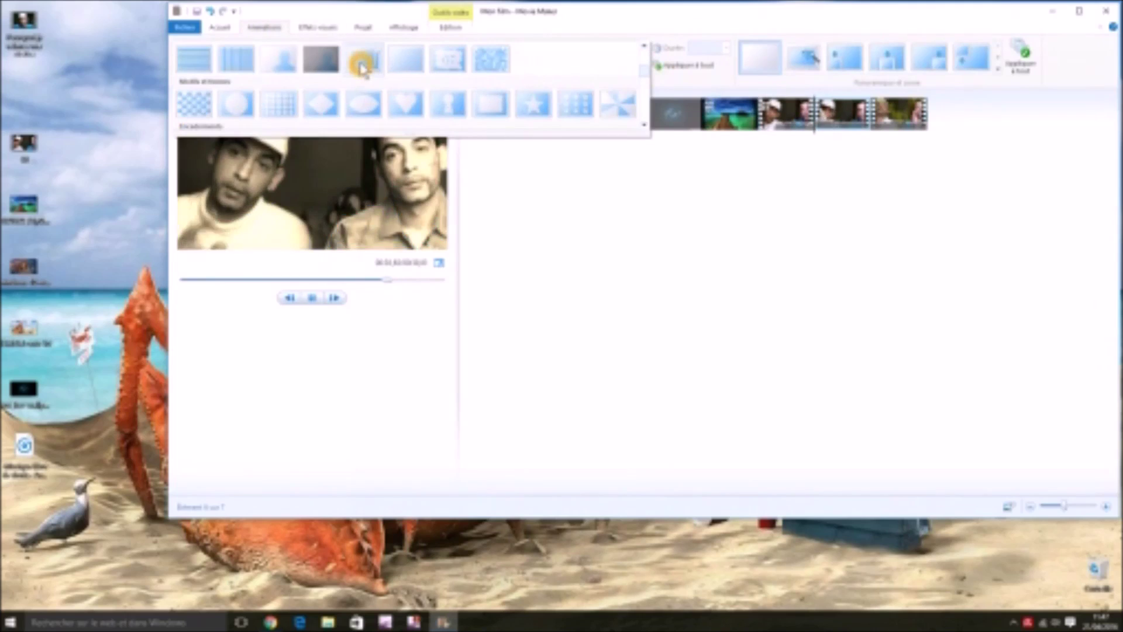
left_click(362, 65)
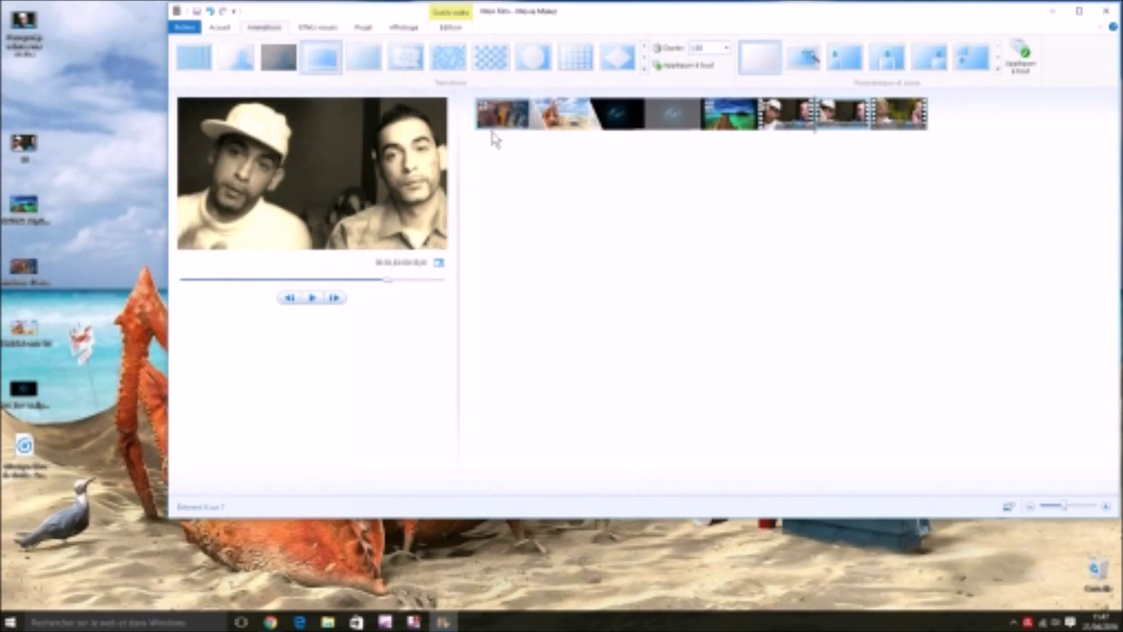
Preview Zoom avant, haut gauche, Zoom avant, haut and a Panoramique uniquement effect on the last video segment.
left_click(999, 70)
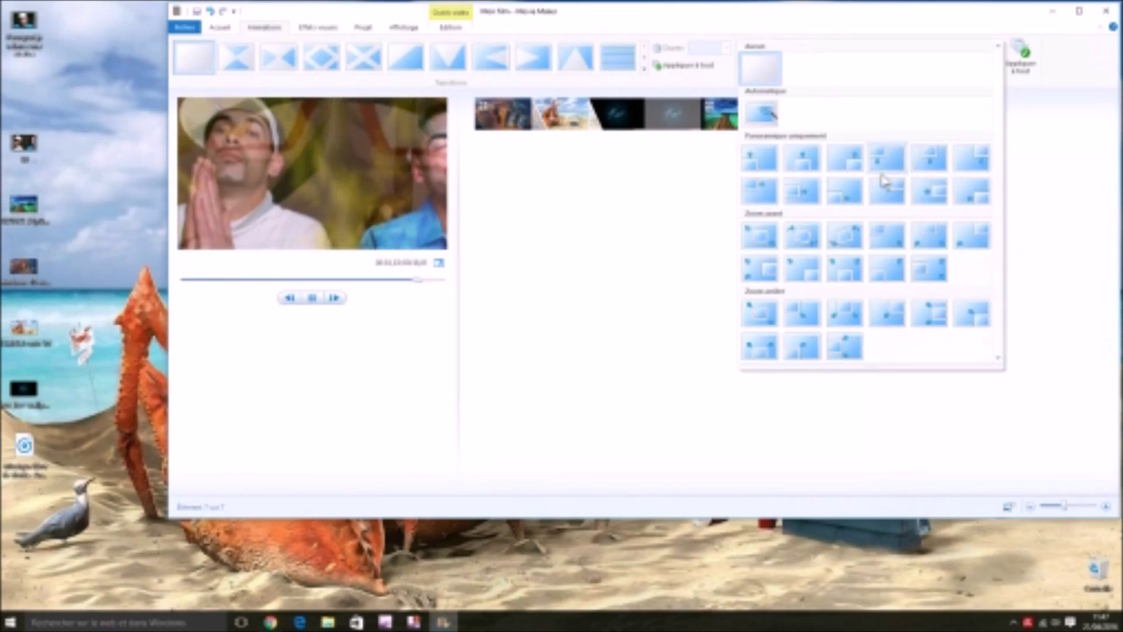
left_click(888, 233)
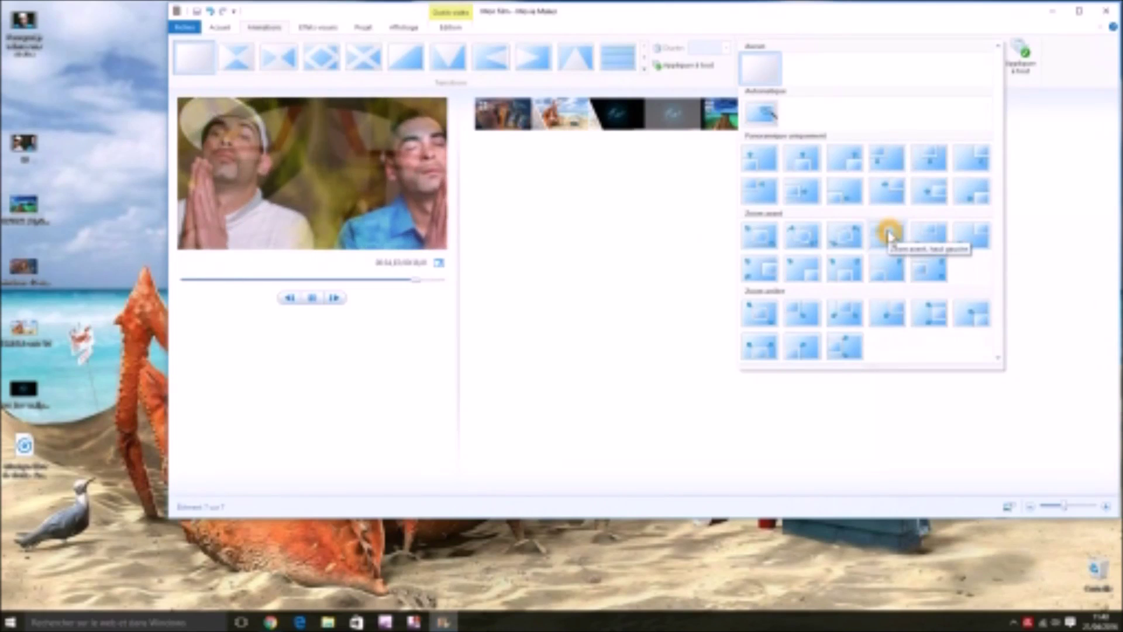
left_click(930, 234)
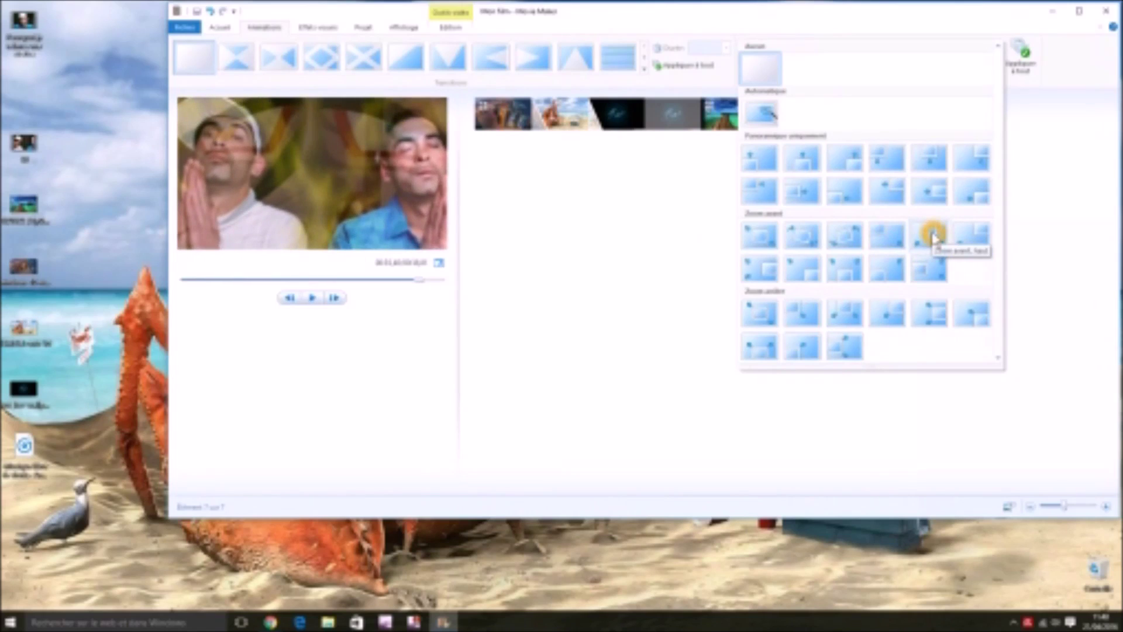
left_click(804, 161)
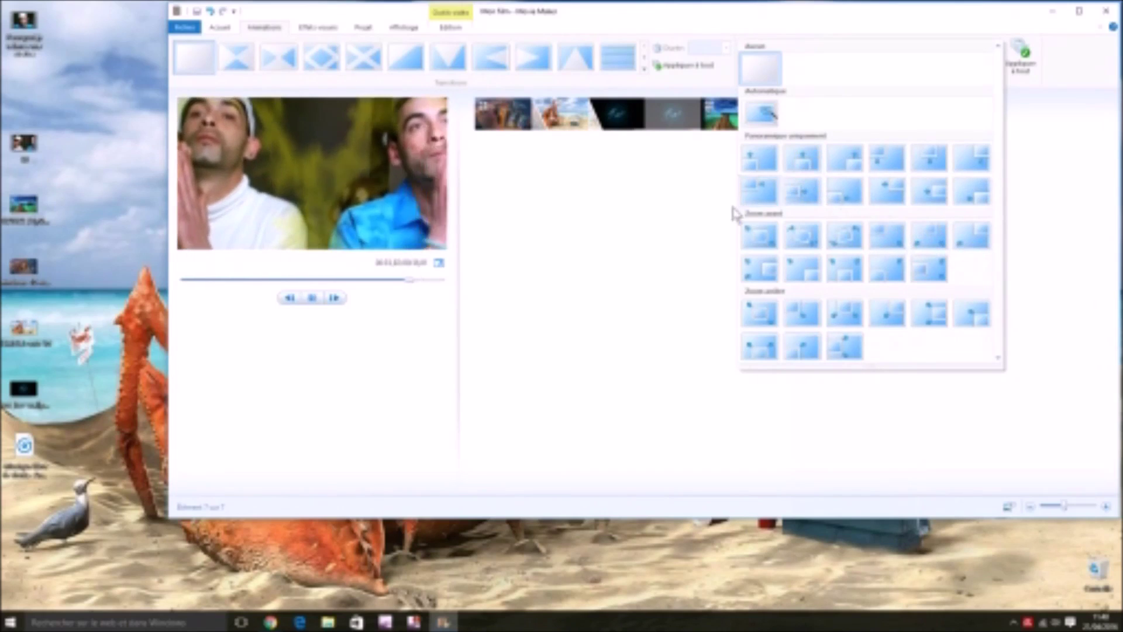
left_click(690, 216)
Preview several Zoom arrière effects and another Zoom avant effect on the last video segment without applying any.
left_click(999, 69)
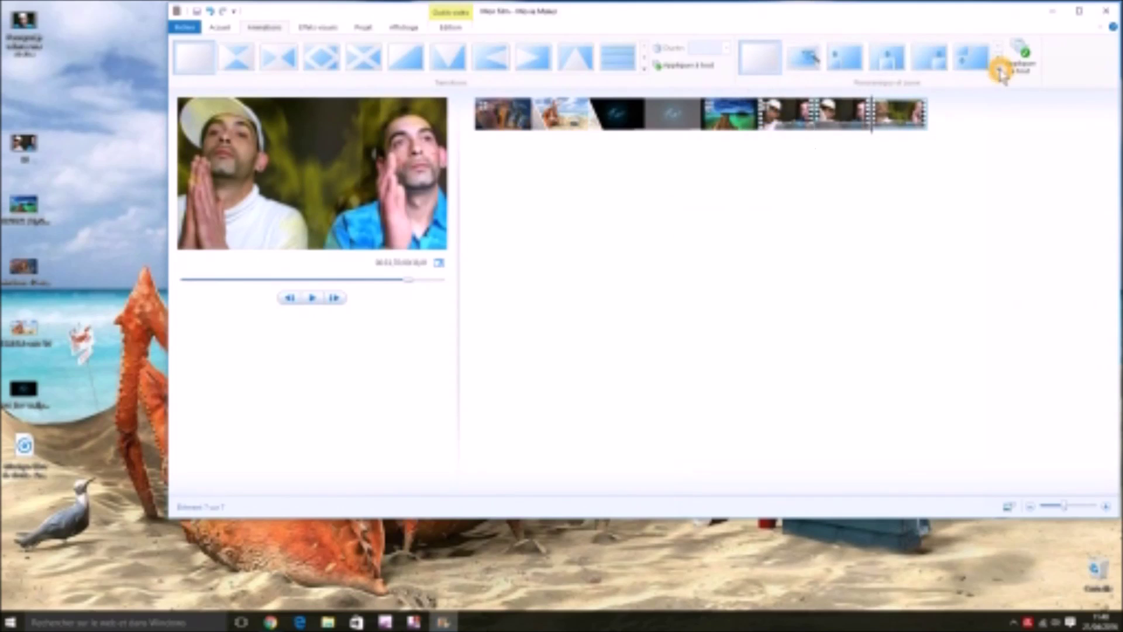
left_click(843, 317)
left_click(931, 314)
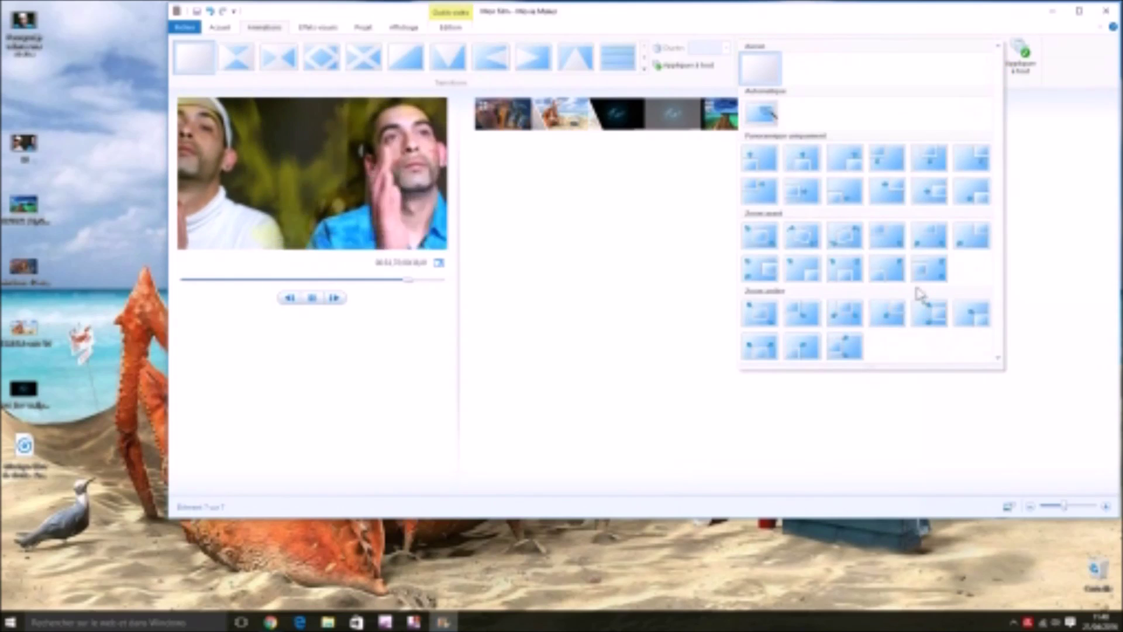
left_click(797, 237)
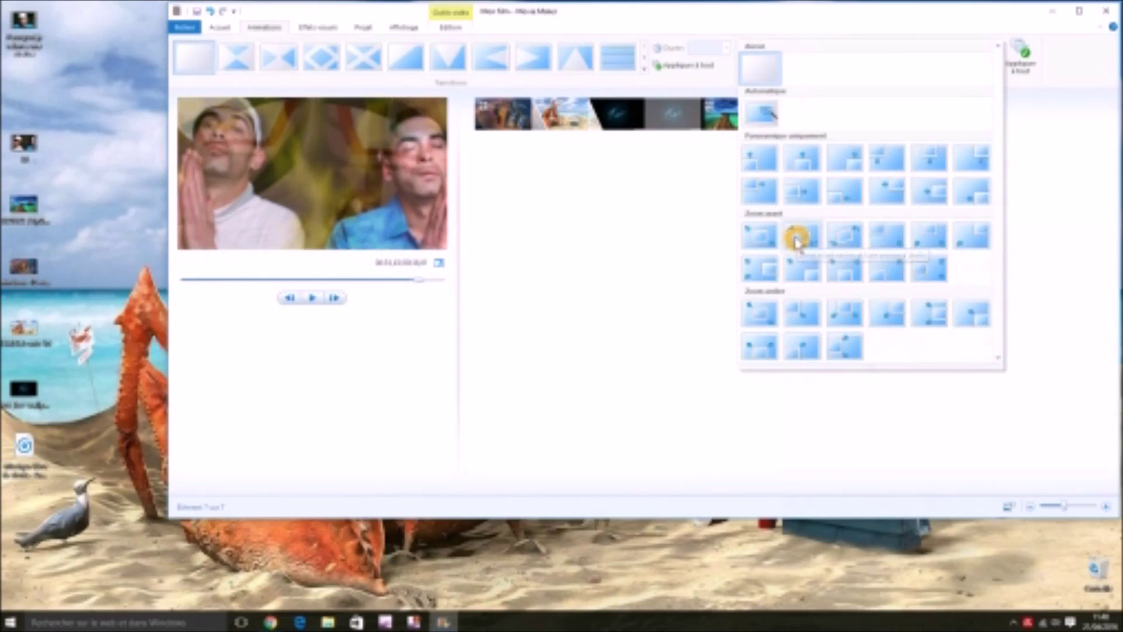
left_click(647, 201)
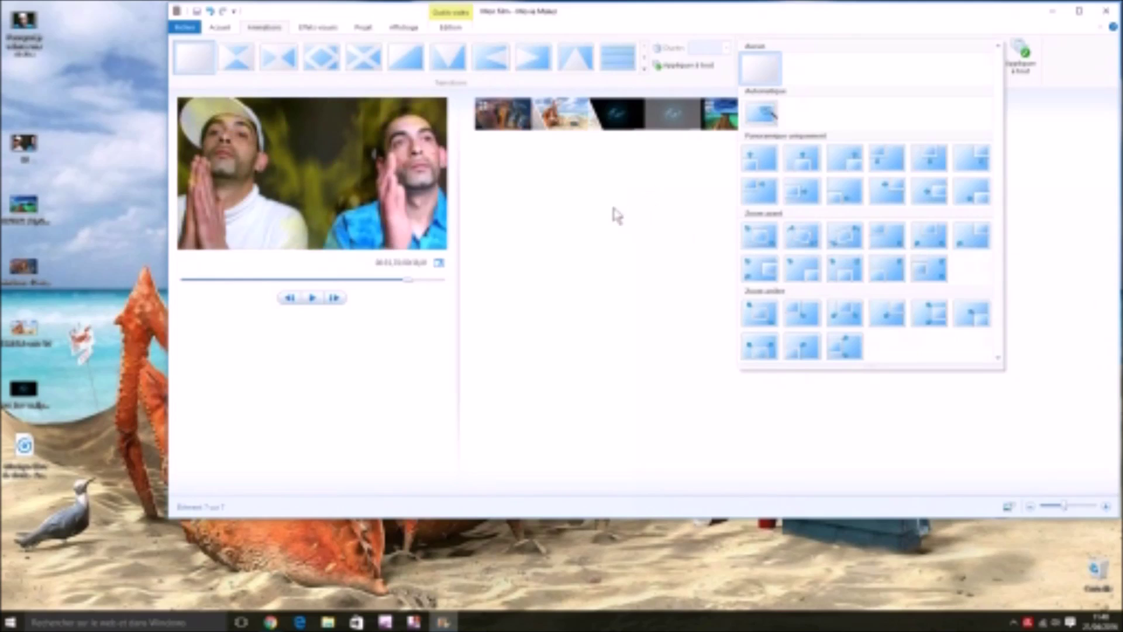
left_click(585, 218)
left_click(654, 215)
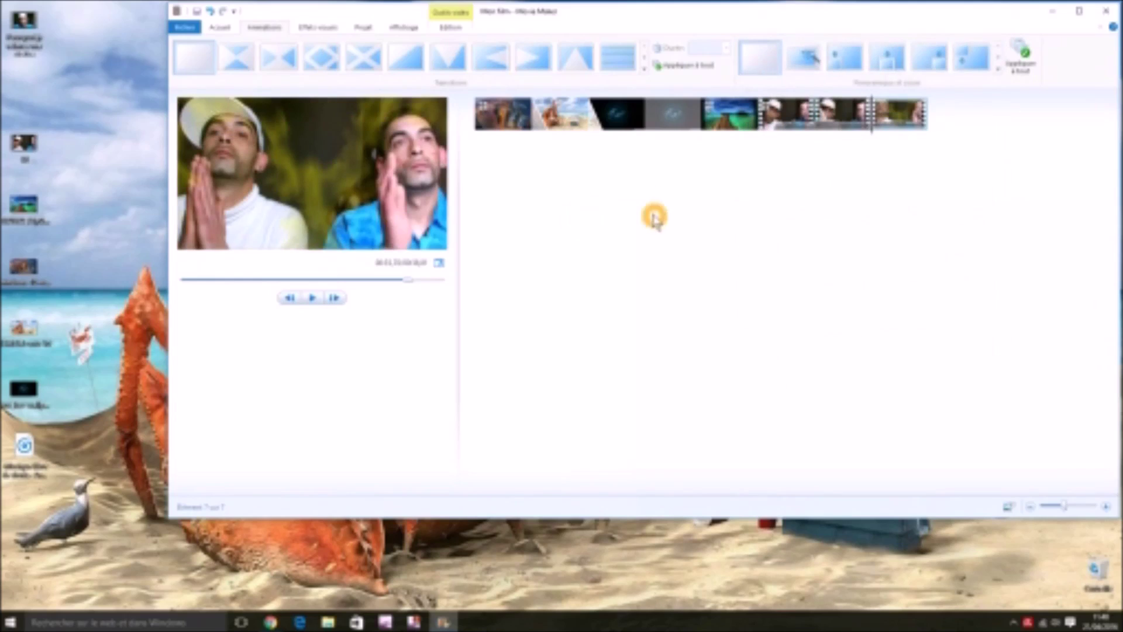
left_click(404, 150)
Add the "Musique libre de d..." file from the Bureau folder as music at the current point of the timeline.
left_click(221, 28)
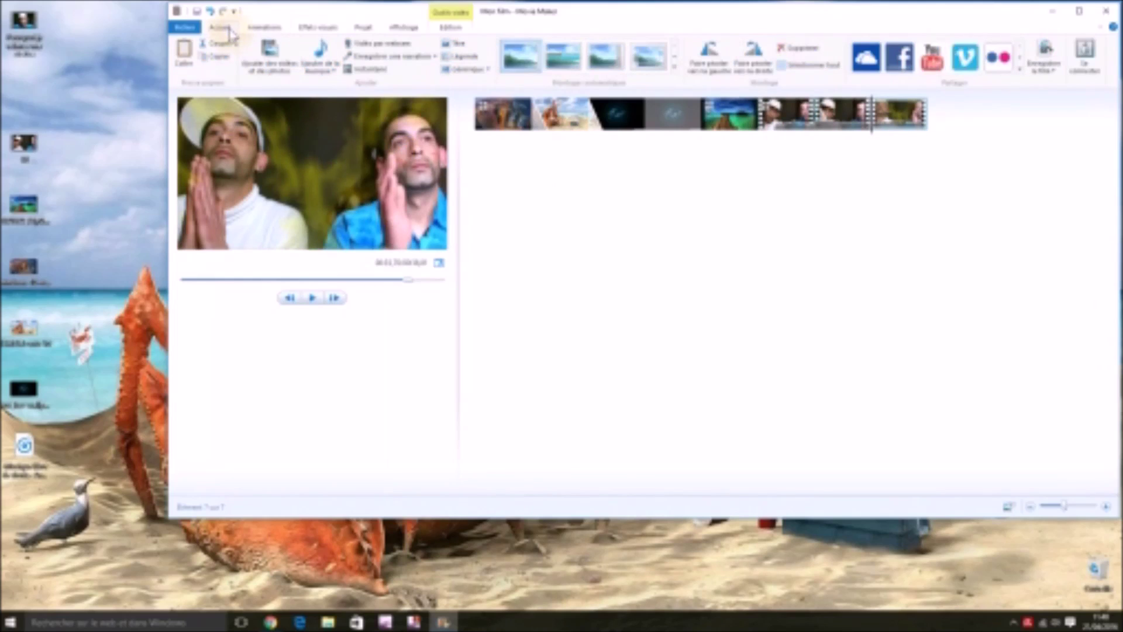
left_click(326, 76)
left_click(331, 73)
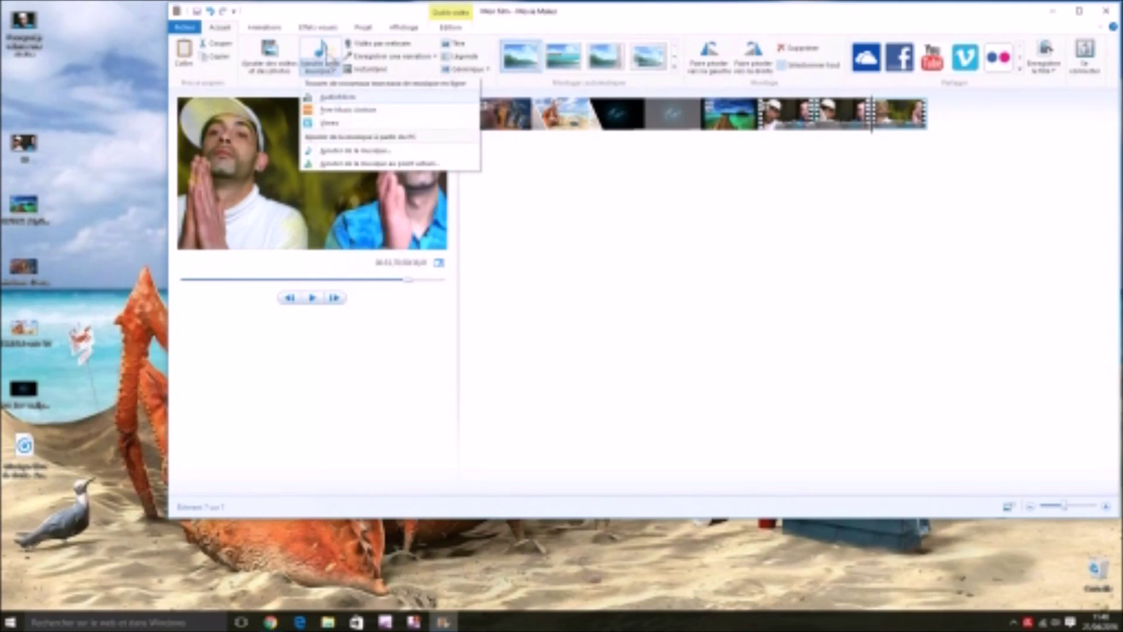
left_click(326, 58)
left_click(326, 59)
left_click(348, 151)
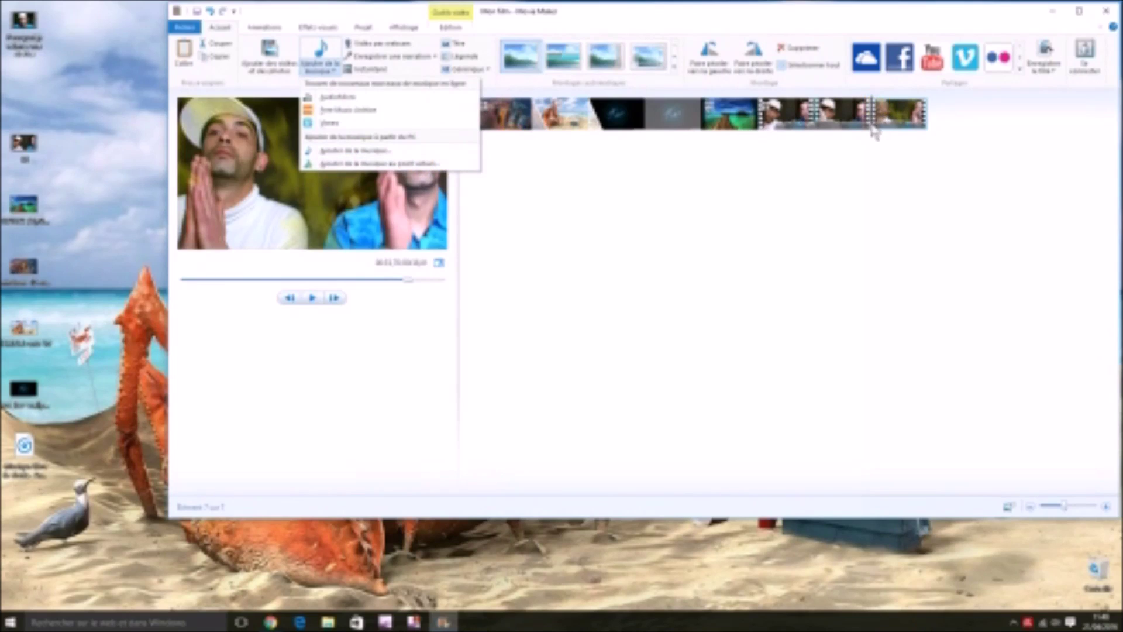
left_click(422, 166)
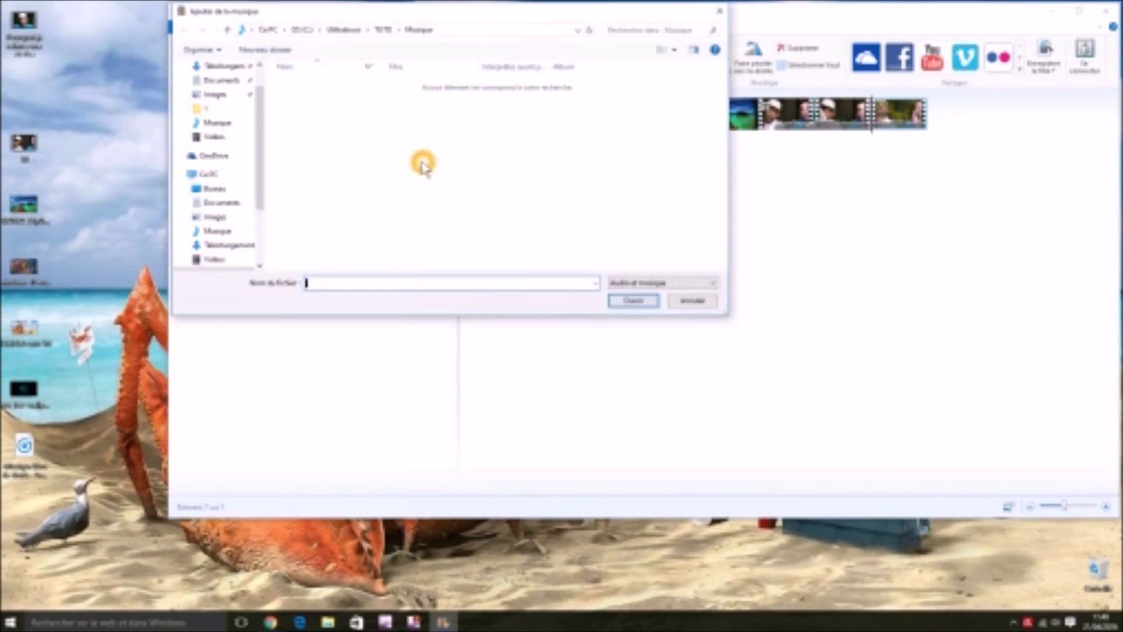
scroll(220, 111, "up", 1)
left_click(222, 87)
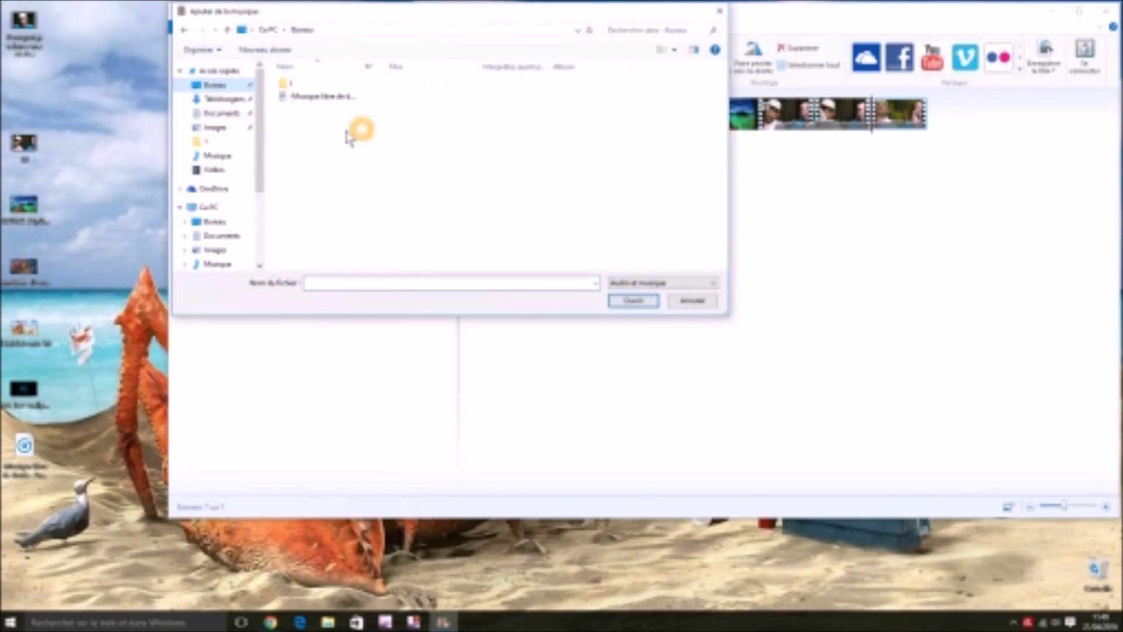
left_click(322, 97)
left_click(635, 300)
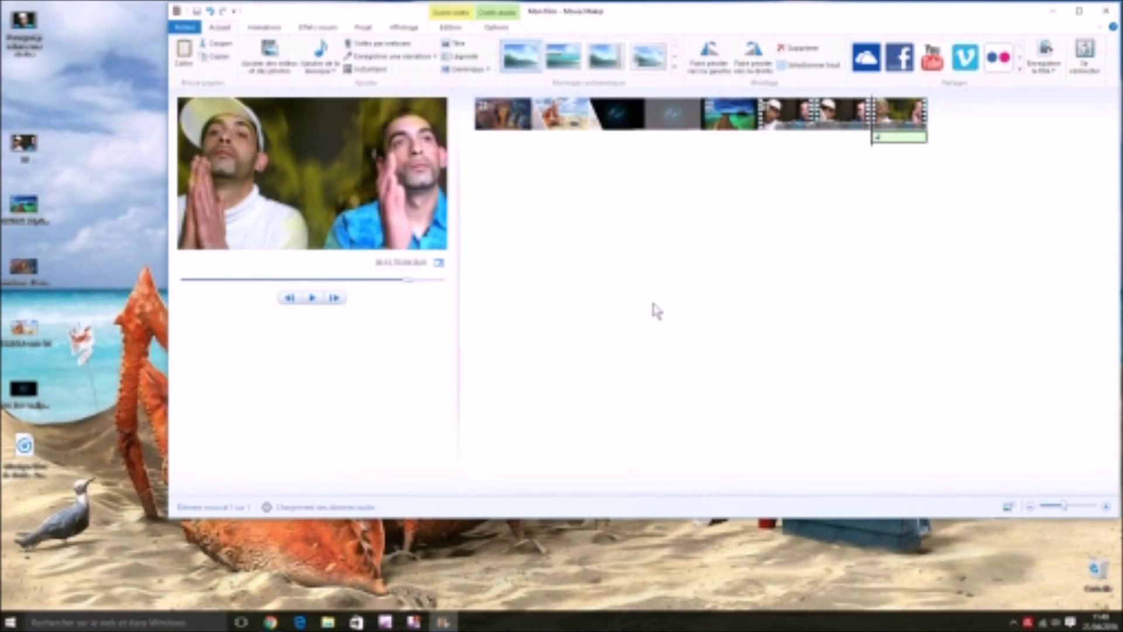
Move the music track earlier so that it starts at the beginning of the crab beach photo.
left_click(889, 139)
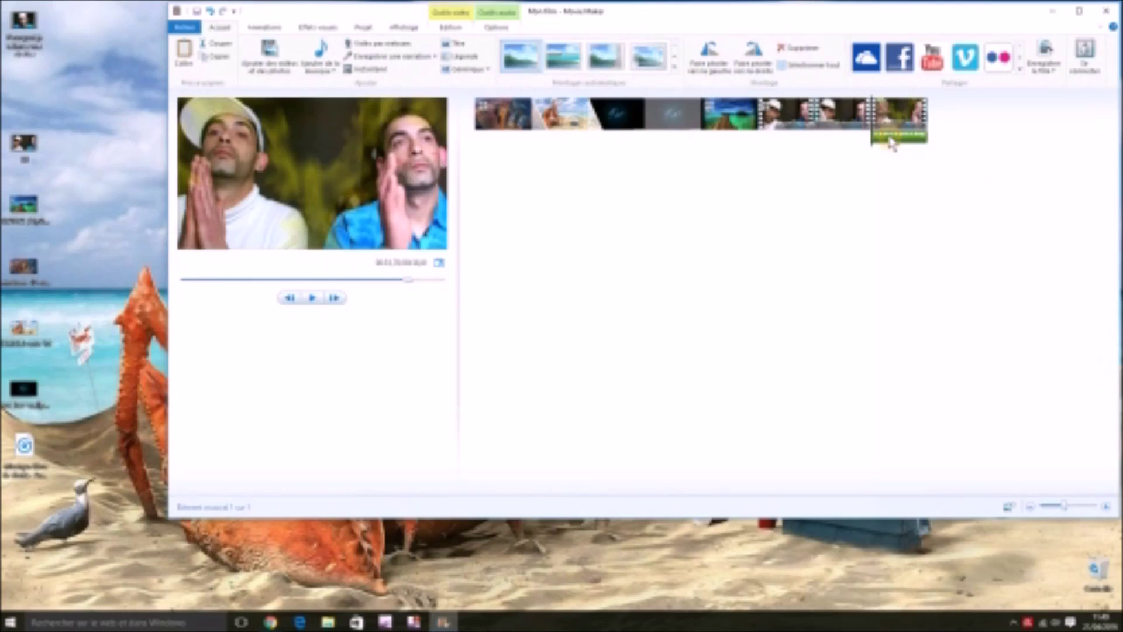
left_click_drag(887, 140, 532, 150)
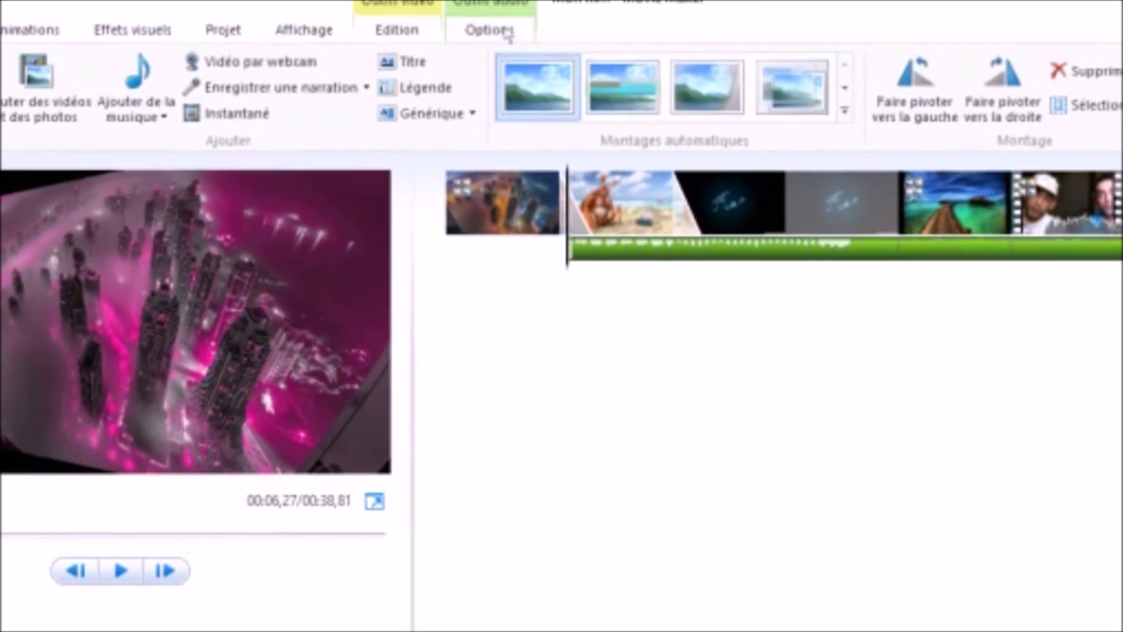
Split the music track shortly after the start of the first video segment showing the two men.
left_click(494, 42)
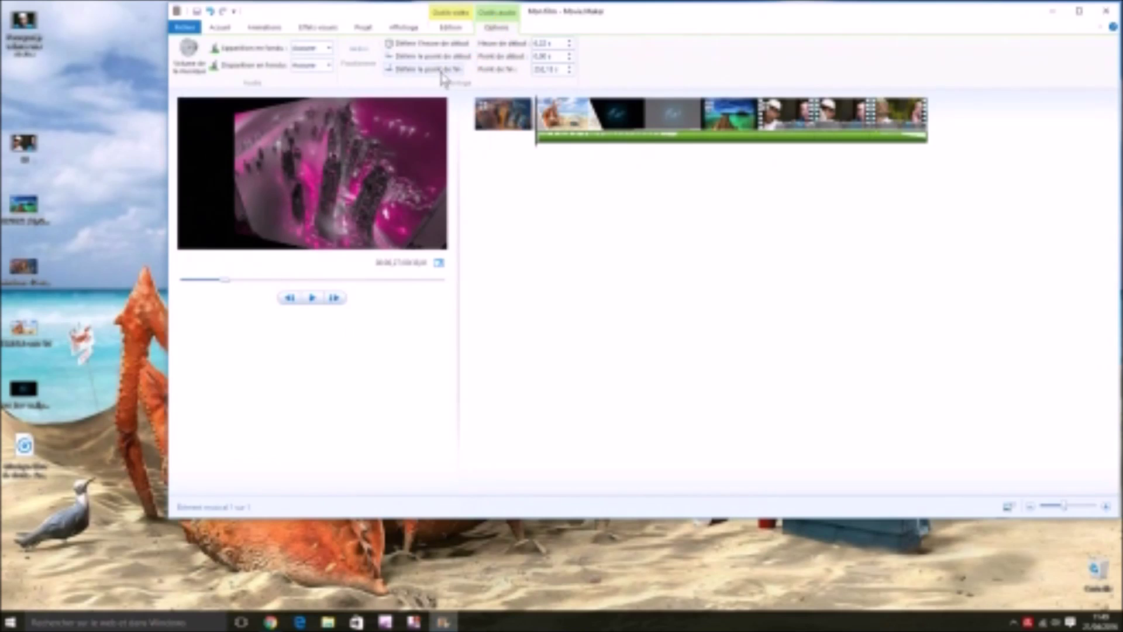
left_click(622, 136)
left_click(538, 134)
left_click(689, 138)
left_click(772, 138)
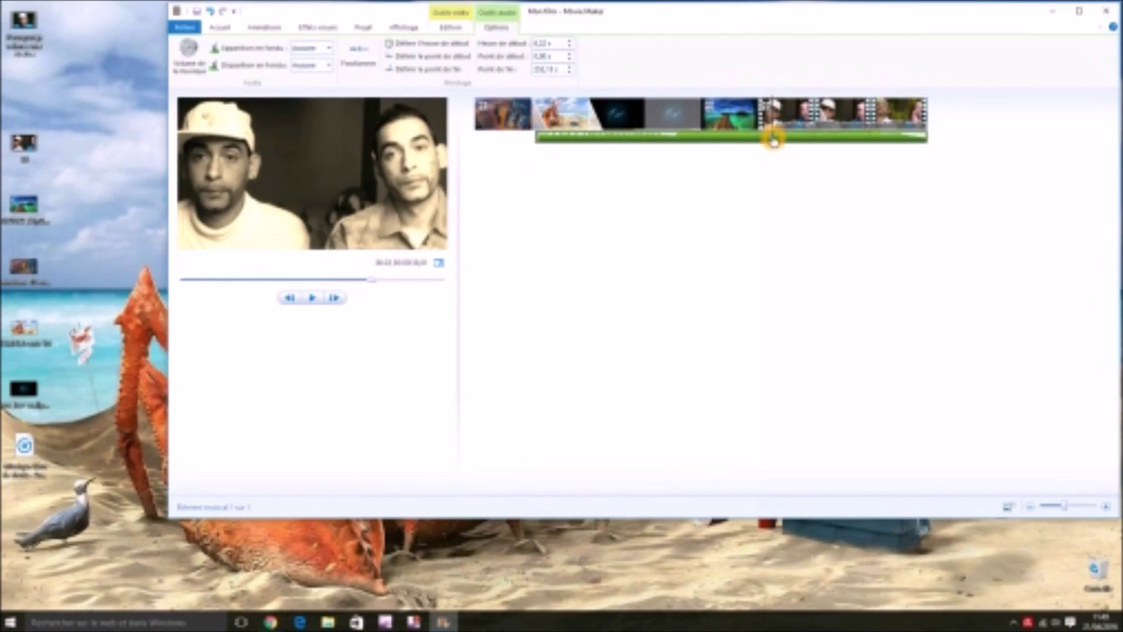
left_click(368, 55)
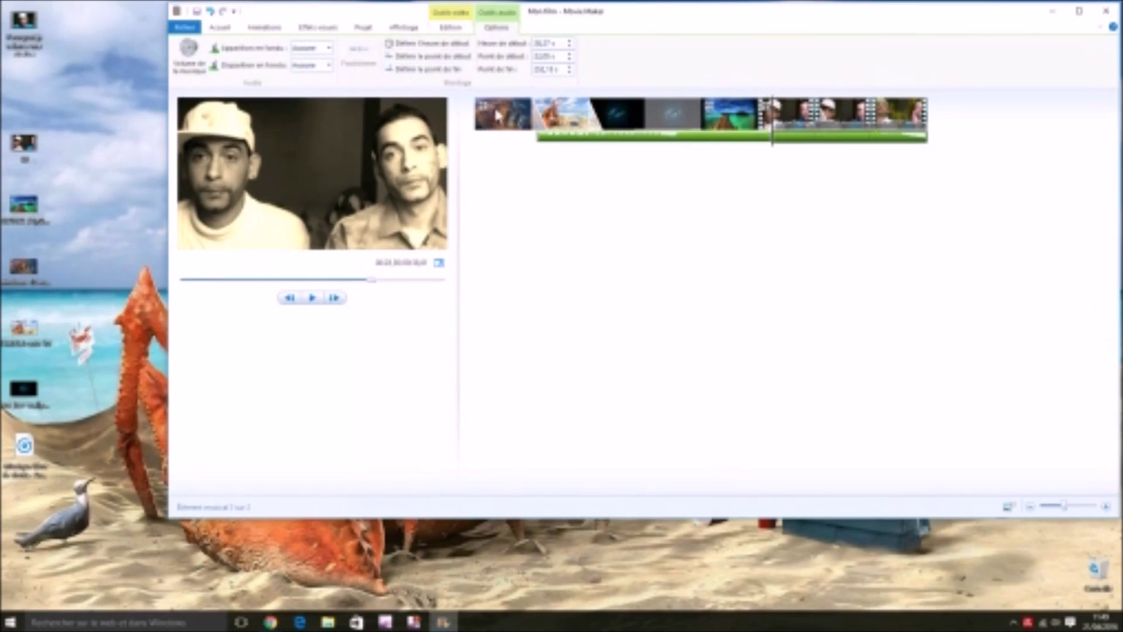
Split the music a second time further along the video segments and delete the section between the two cuts.
left_click(825, 138)
left_click(826, 138)
left_click(361, 55)
left_click(802, 141)
left_click(810, 155)
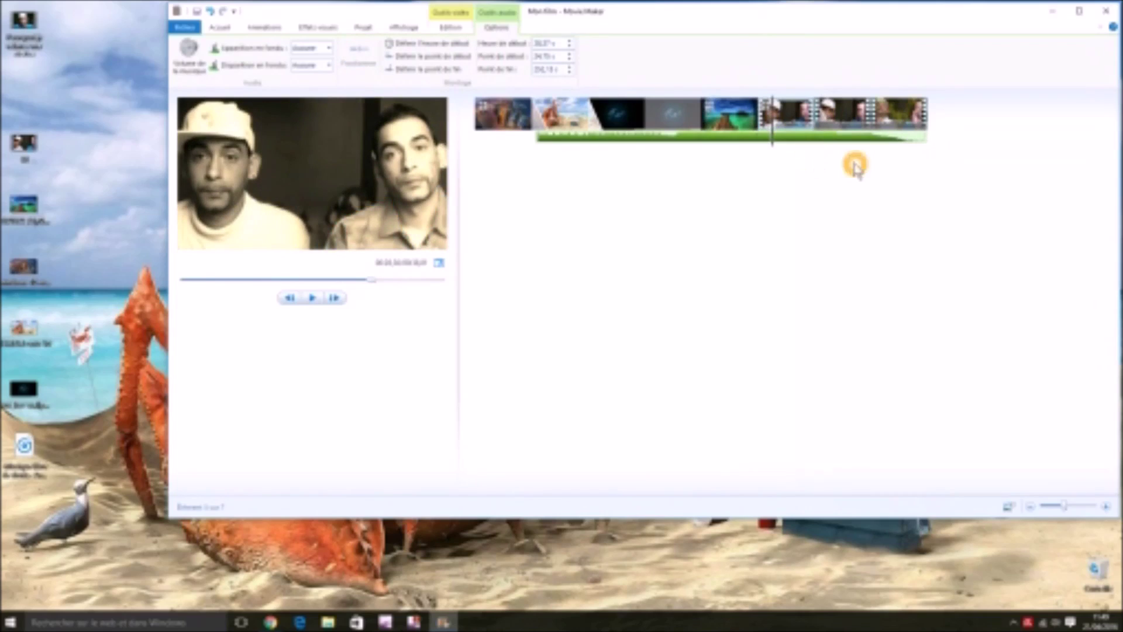
left_click(685, 142)
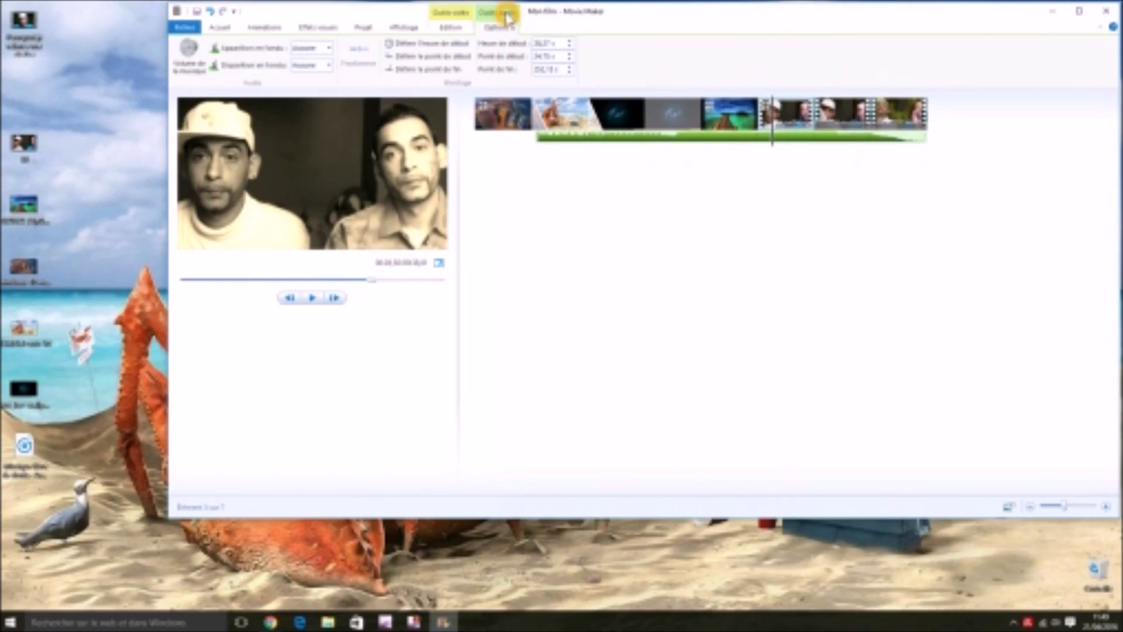
Try splitting the first video segment of the two men at the current playhead position, and undo that split.
left_click(460, 18)
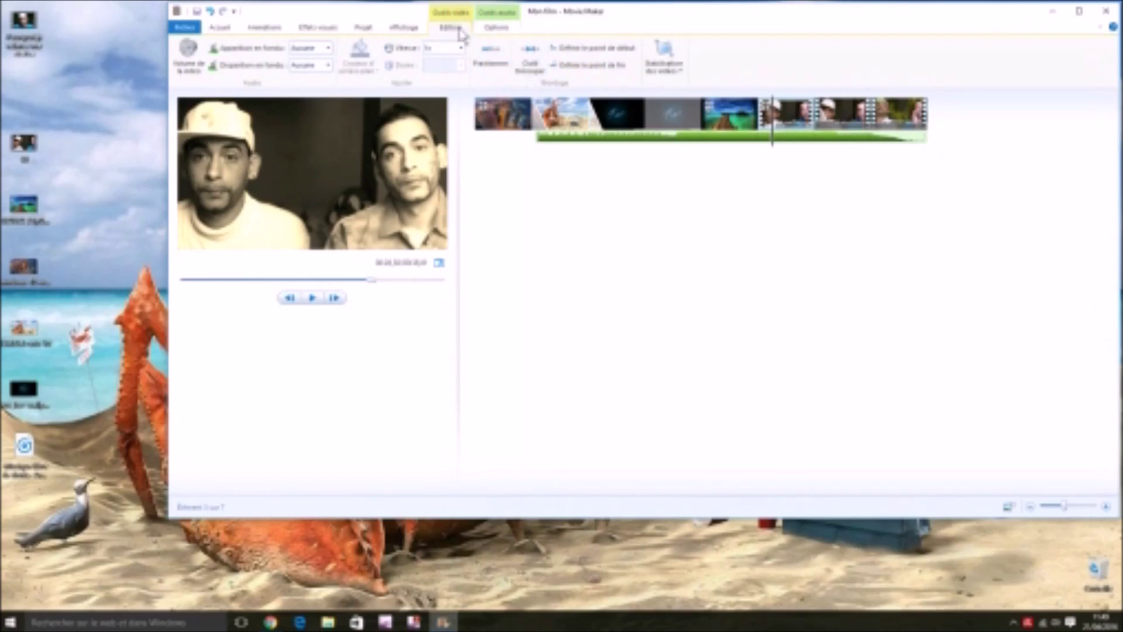
left_click(491, 59)
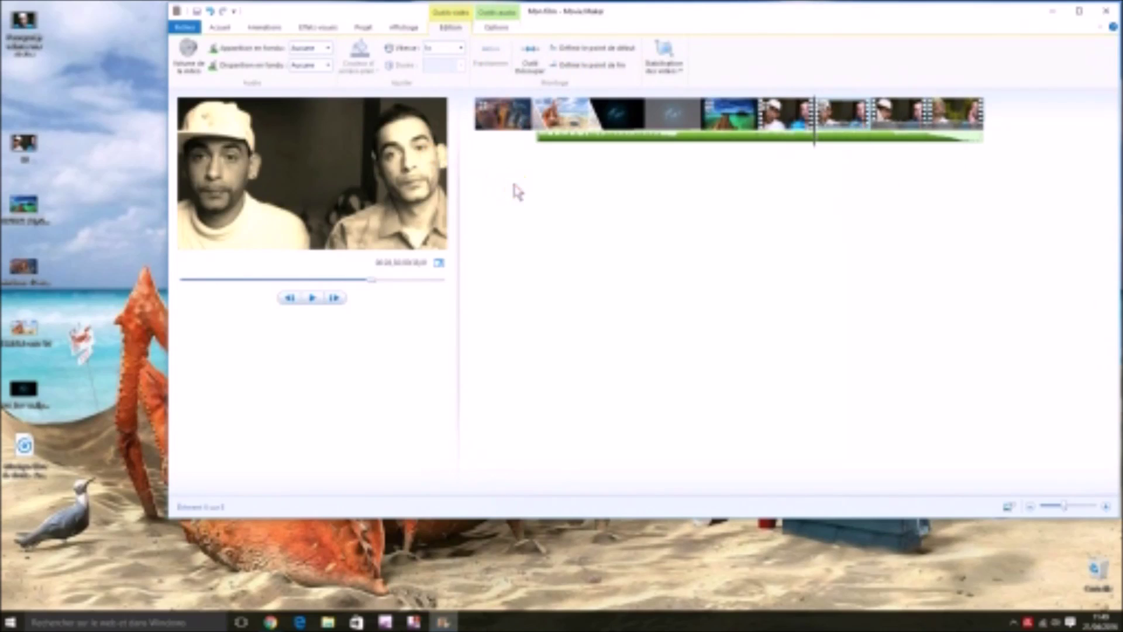
left_click(209, 12)
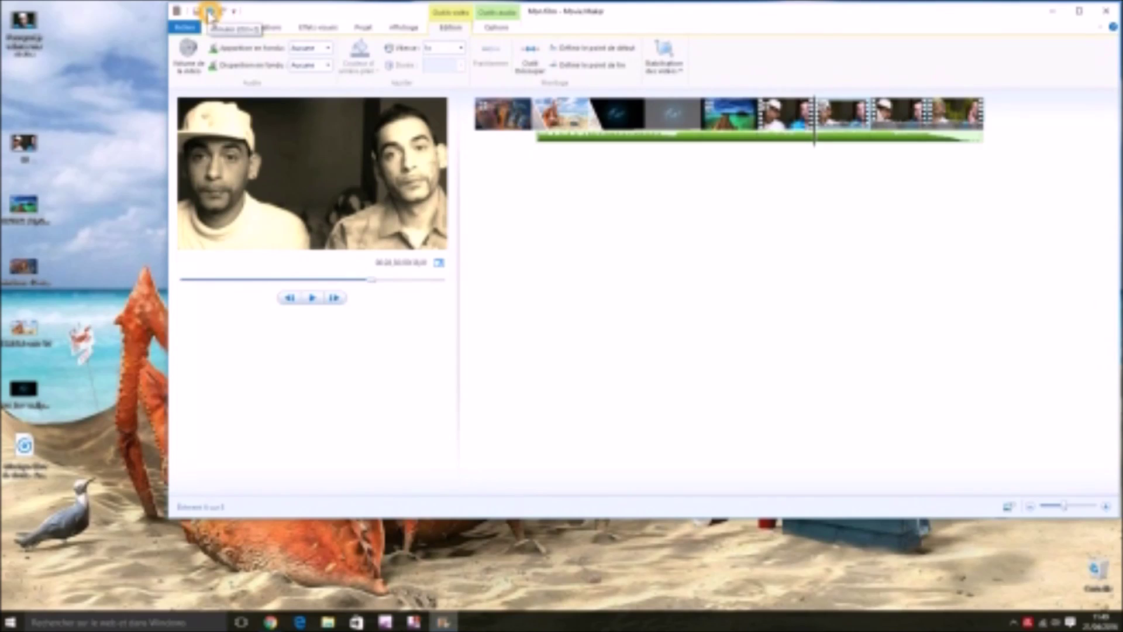
left_click(209, 12)
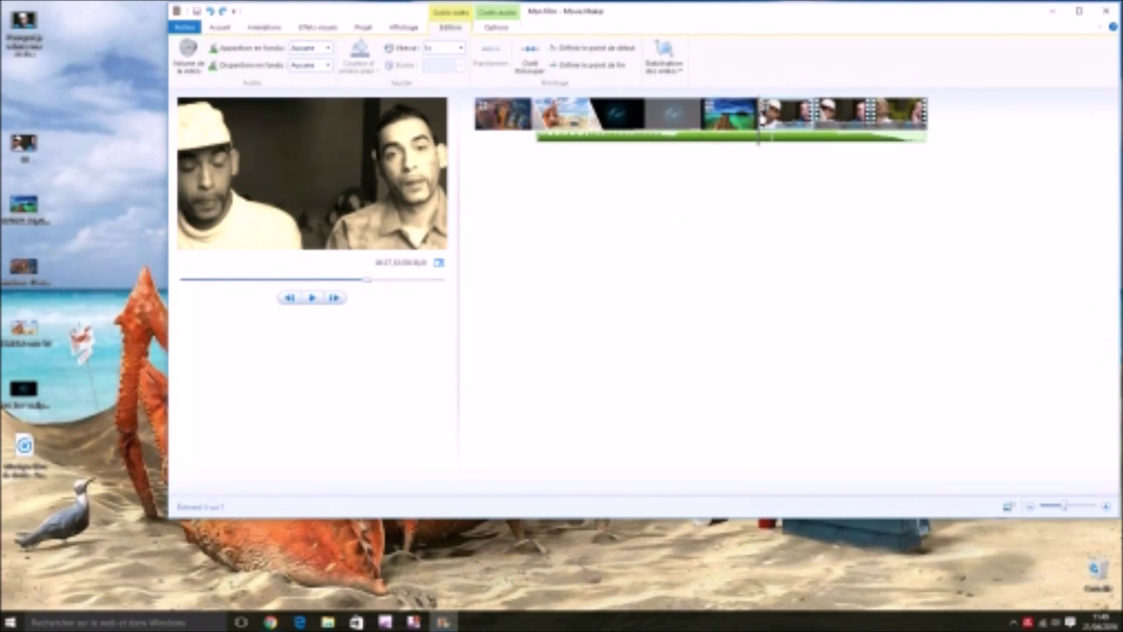
Move the playhead back to near the beginning of the cityscape photo and preview the montage in full screen.
left_click_drag(758, 120, 484, 138)
left_click(312, 300)
left_click(319, 270)
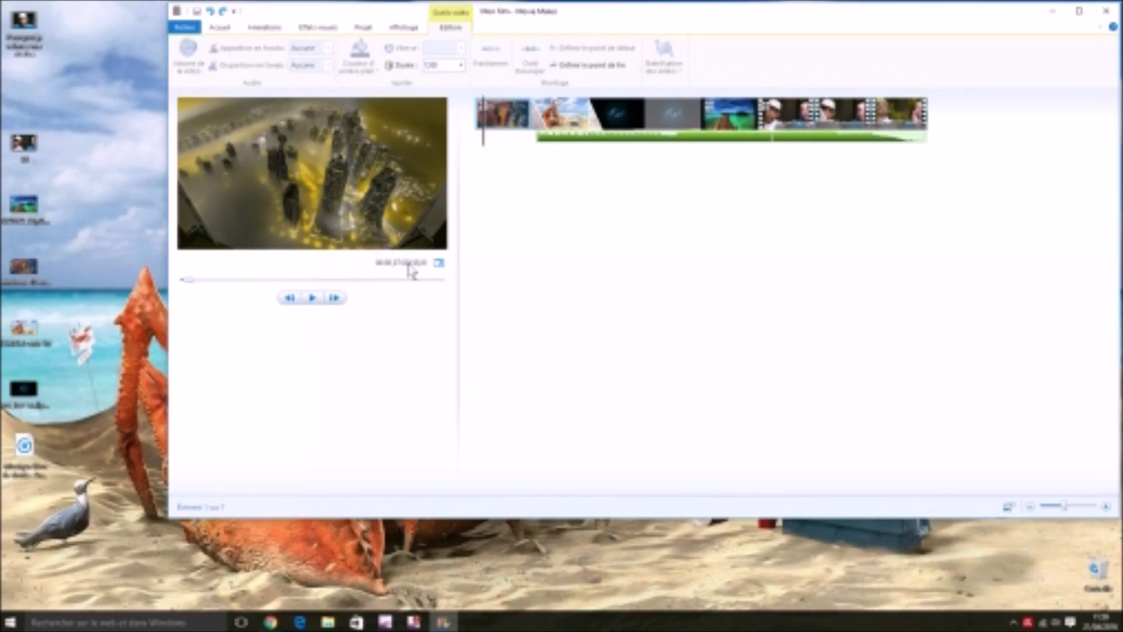
left_click(441, 264)
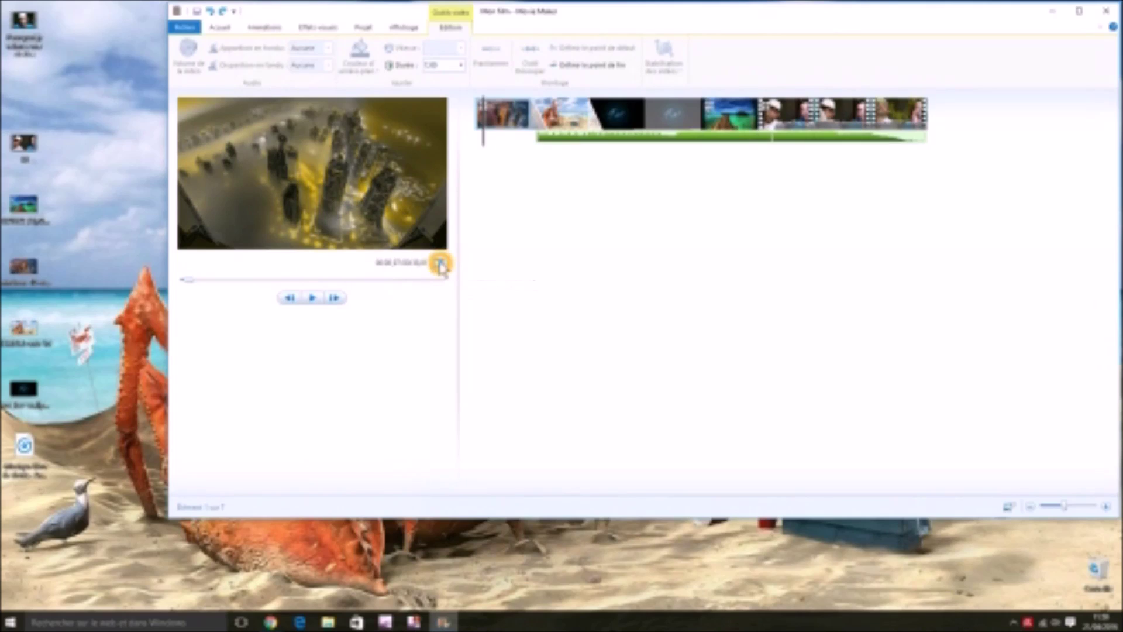
left_click(442, 266)
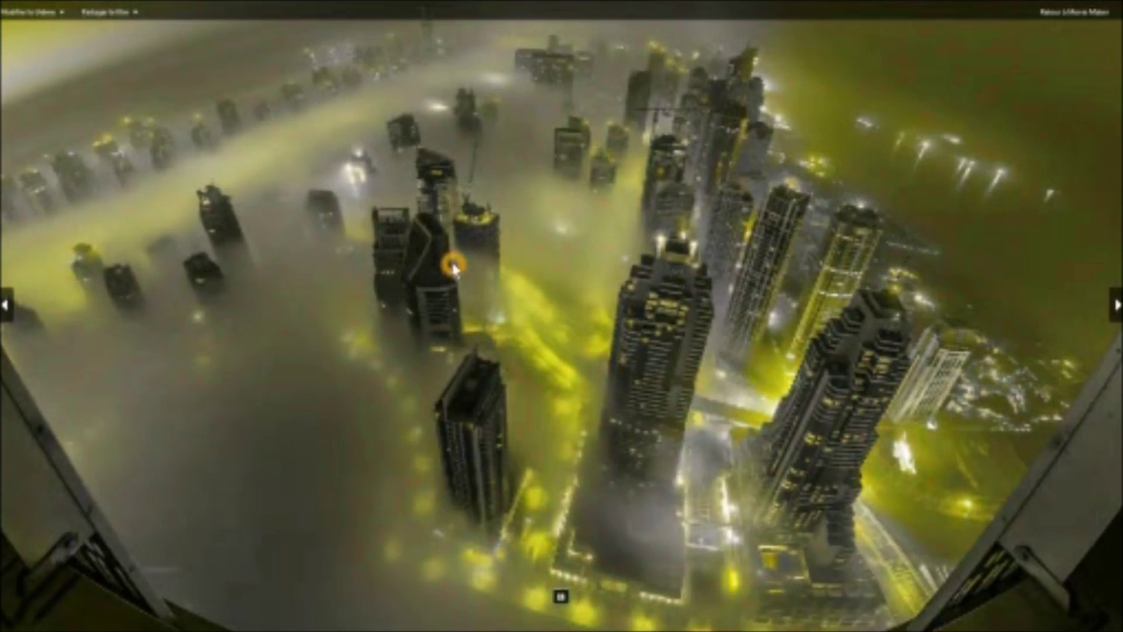